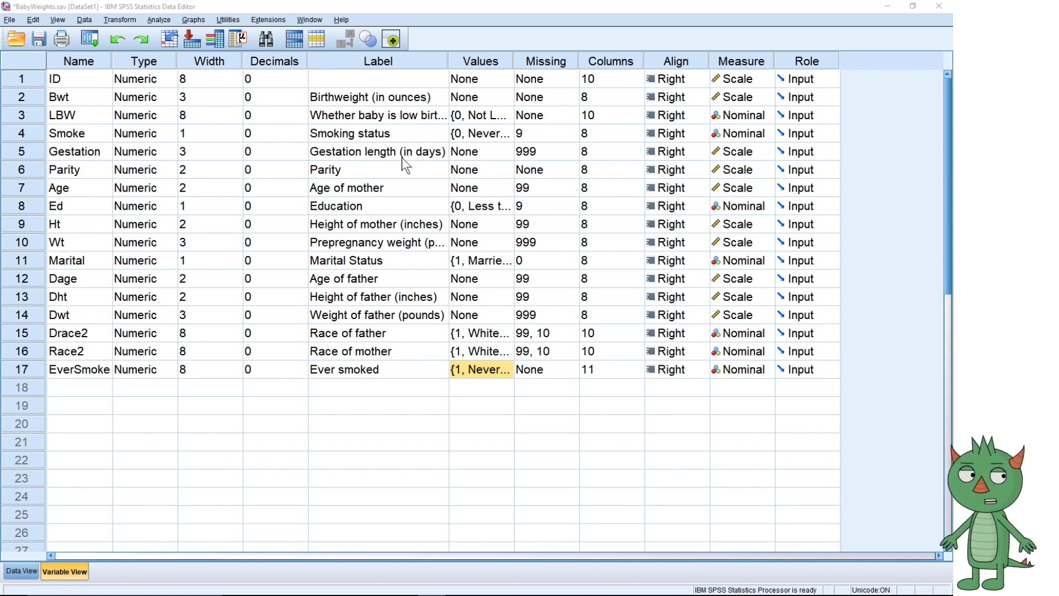
Review the value labels of the Smoke variable, close them without changes, and locate the Bwt and EverSmoke variables
{"action": "left_click", "coordinate": [482, 134]}
{"action": "left_click", "coordinate": [505, 134]}
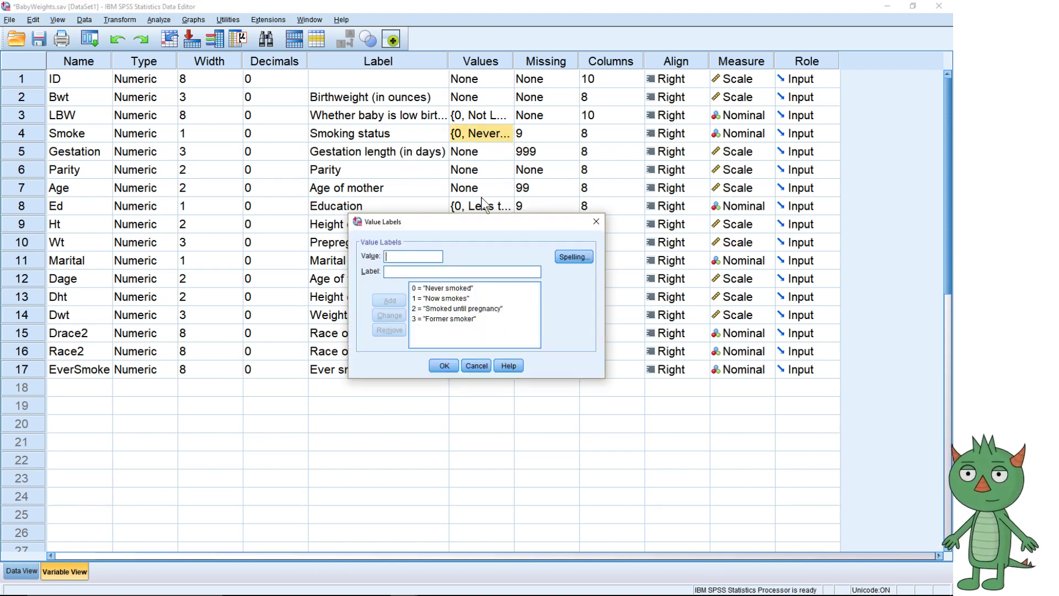
{"action": "left_click", "coordinate": [453, 319]}
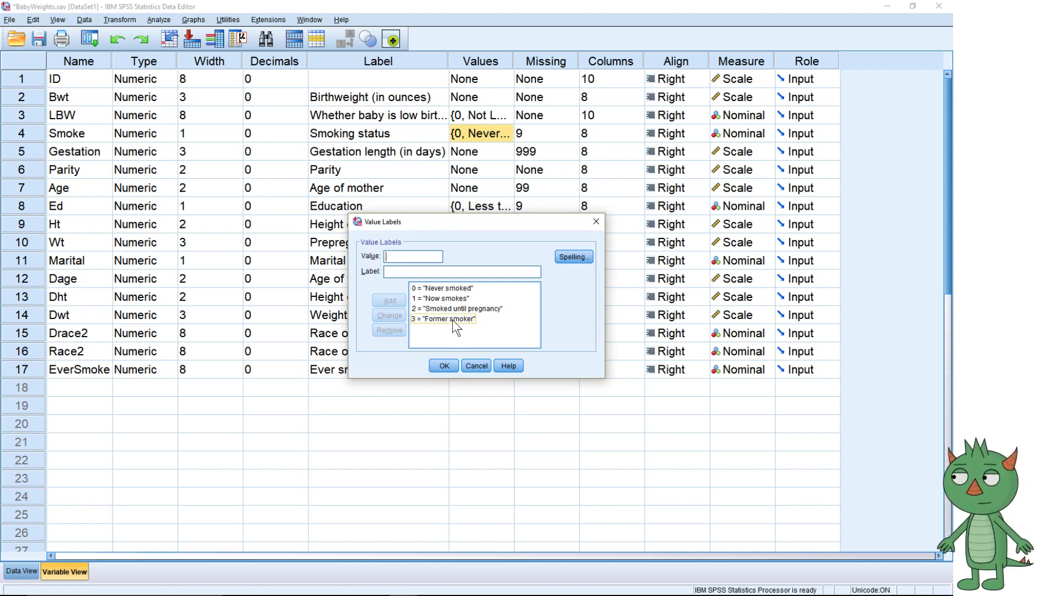
{"action": "left_click", "coordinate": [452, 310]}
{"action": "left_click", "coordinate": [453, 299]}
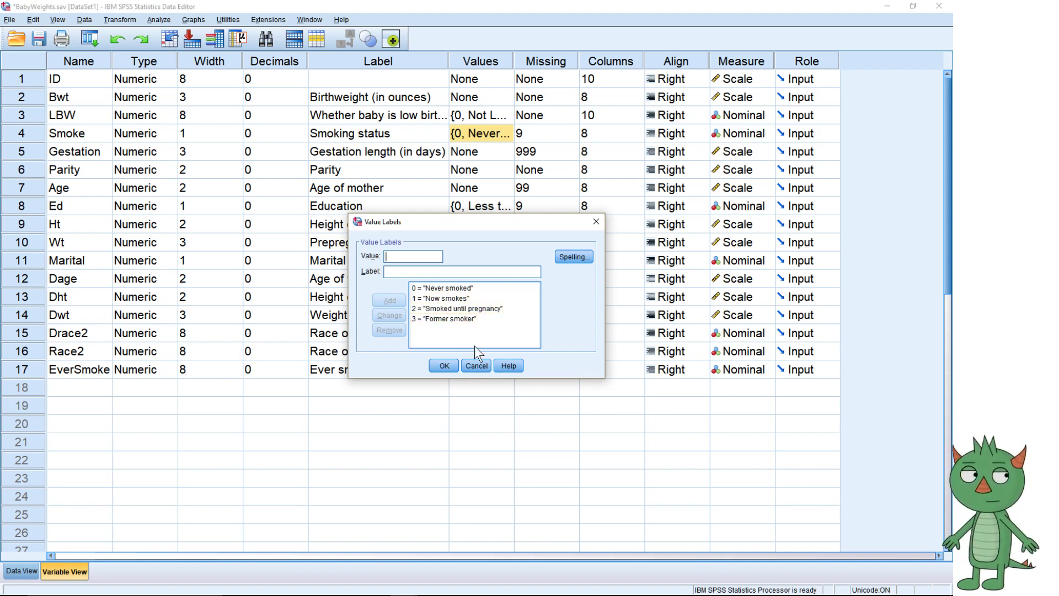
{"action": "left_click", "coordinate": [476, 366]}
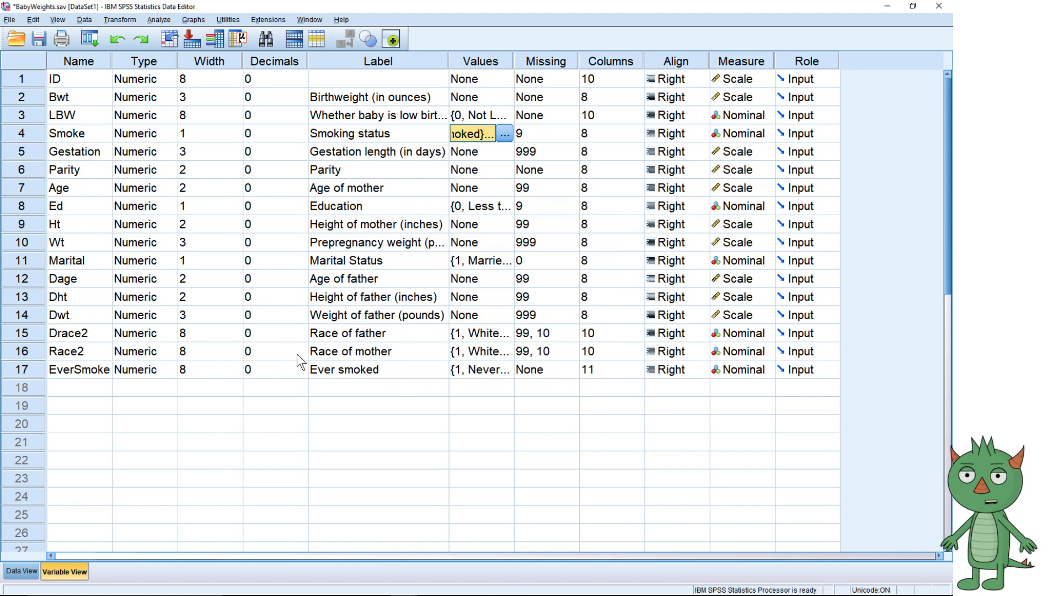
{"action": "left_click", "coordinate": [377, 97]}
{"action": "left_click", "coordinate": [393, 371]}
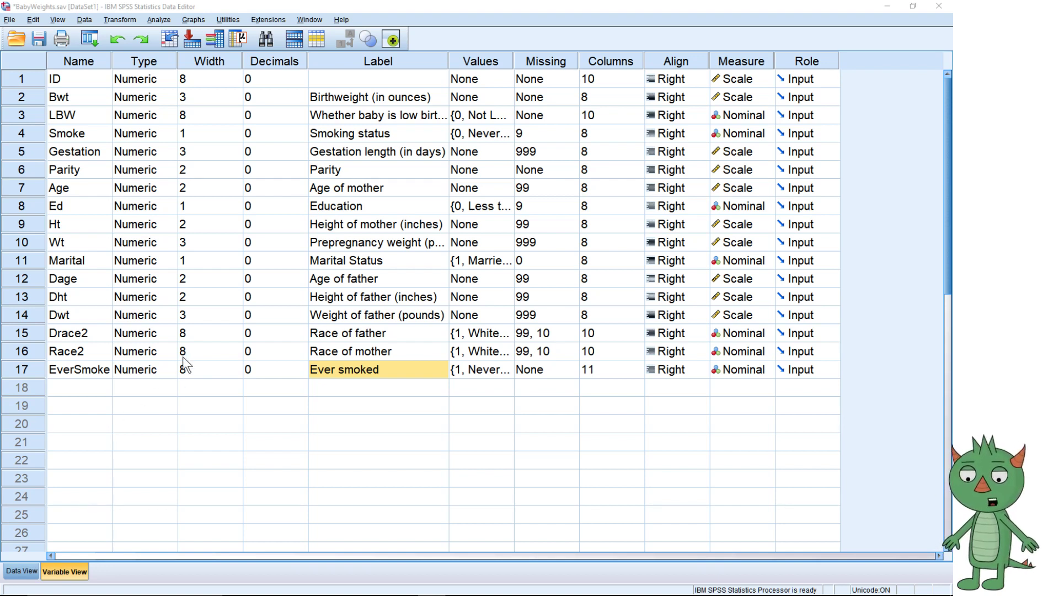
Use Chart Builder to create a simple boxplot with Bwt on the y-axis and EverSmoke on the x-axis
{"action": "left_click", "coordinate": [193, 20]}
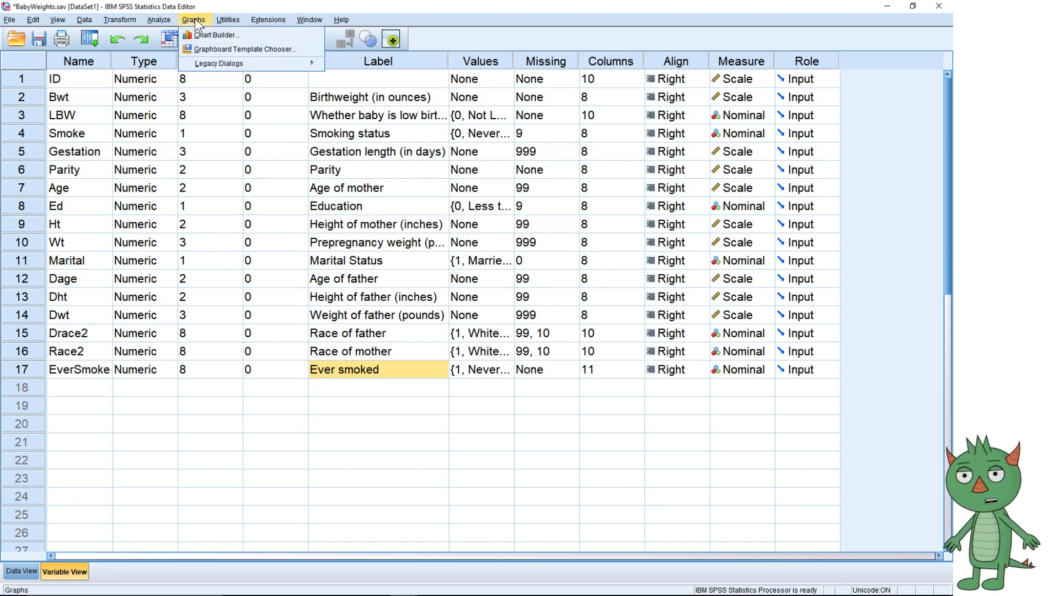
{"action": "left_click", "coordinate": [198, 35]}
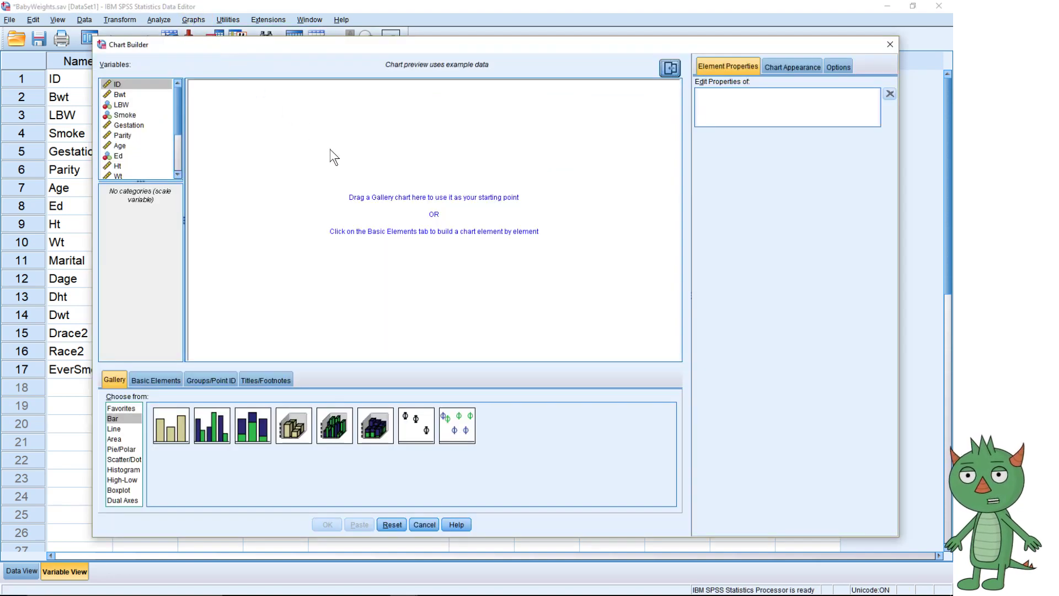
{"action": "left_click", "coordinate": [120, 490]}
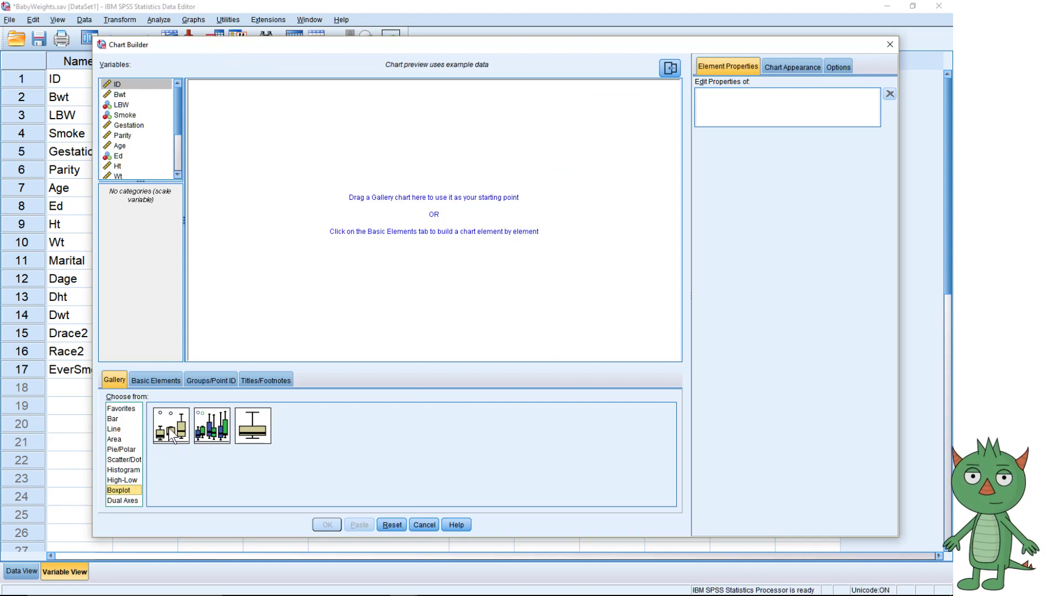
{"action": "left_click_drag", "start_coordinate": [169, 433], "coordinate": [330, 267]}
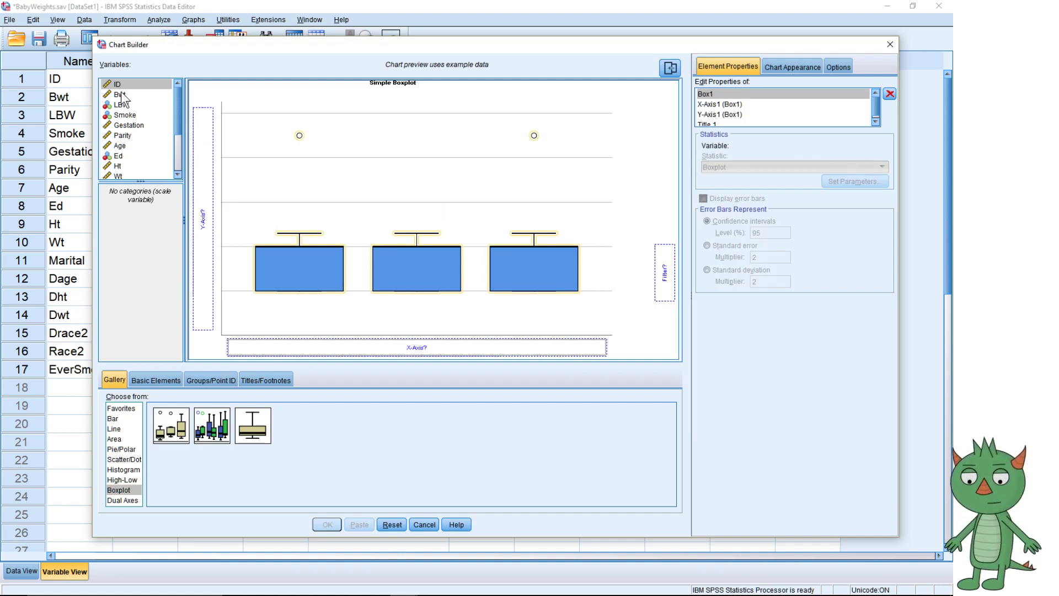
{"action": "left_click_drag", "start_coordinate": [122, 95], "coordinate": [207, 238]}
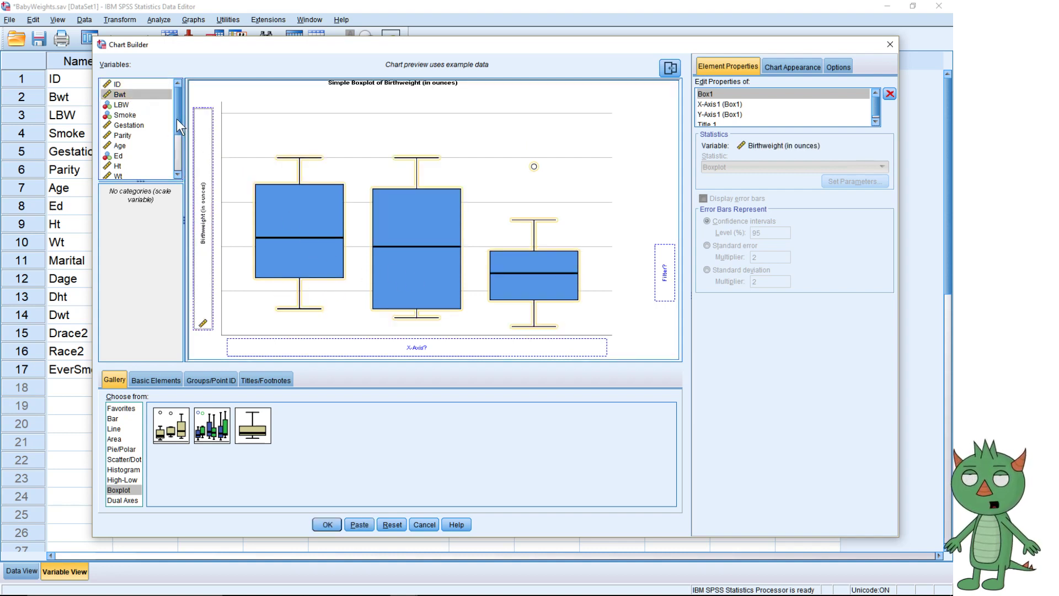
{"action": "left_click_drag", "start_coordinate": [176, 118], "coordinate": [337, 347]}
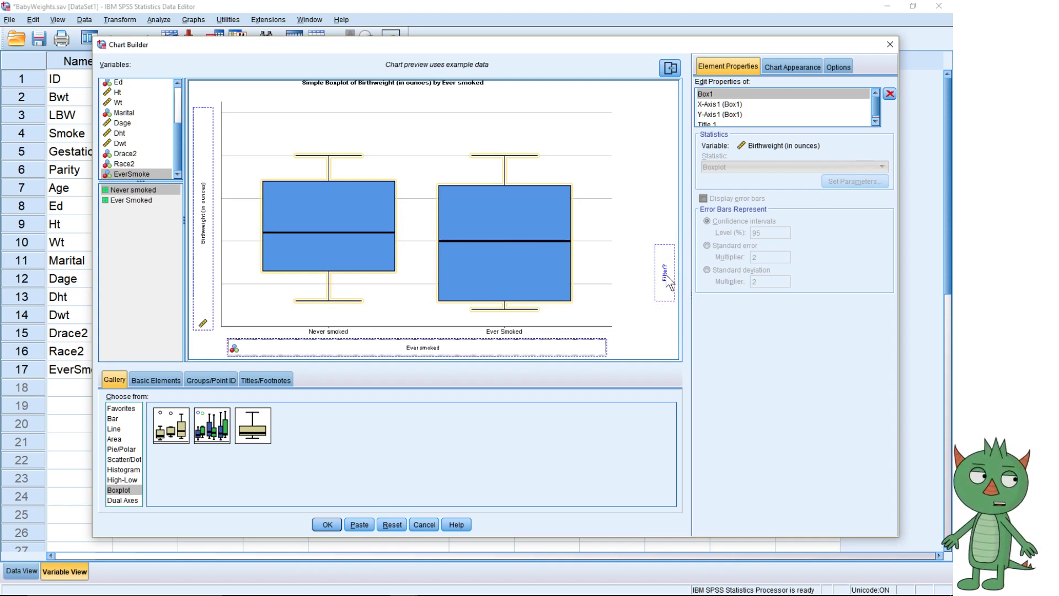
{"action": "left_click", "coordinate": [332, 522]}
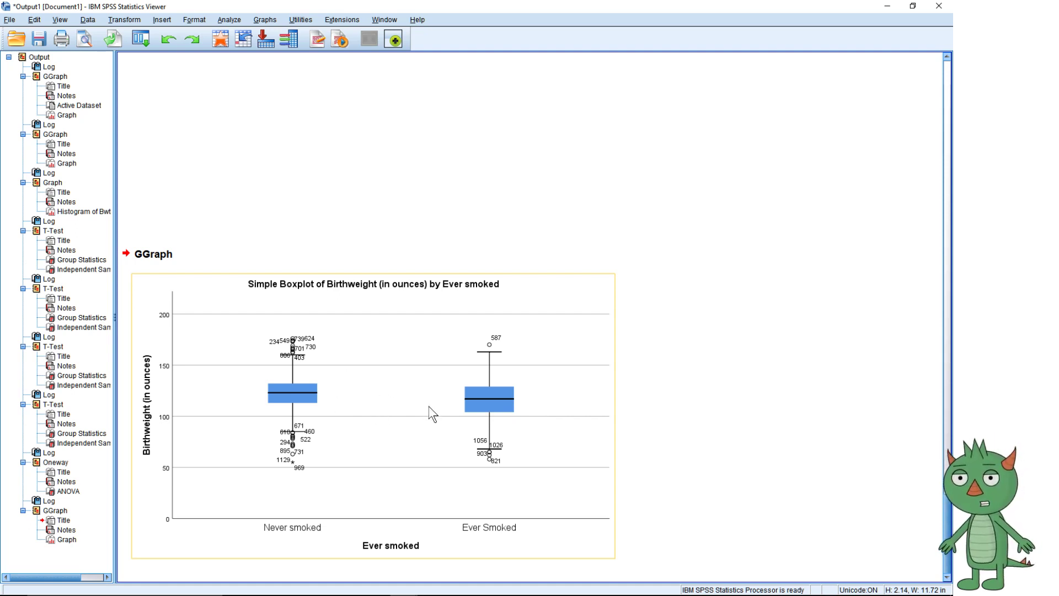
{"action": "left_click", "coordinate": [229, 101]}
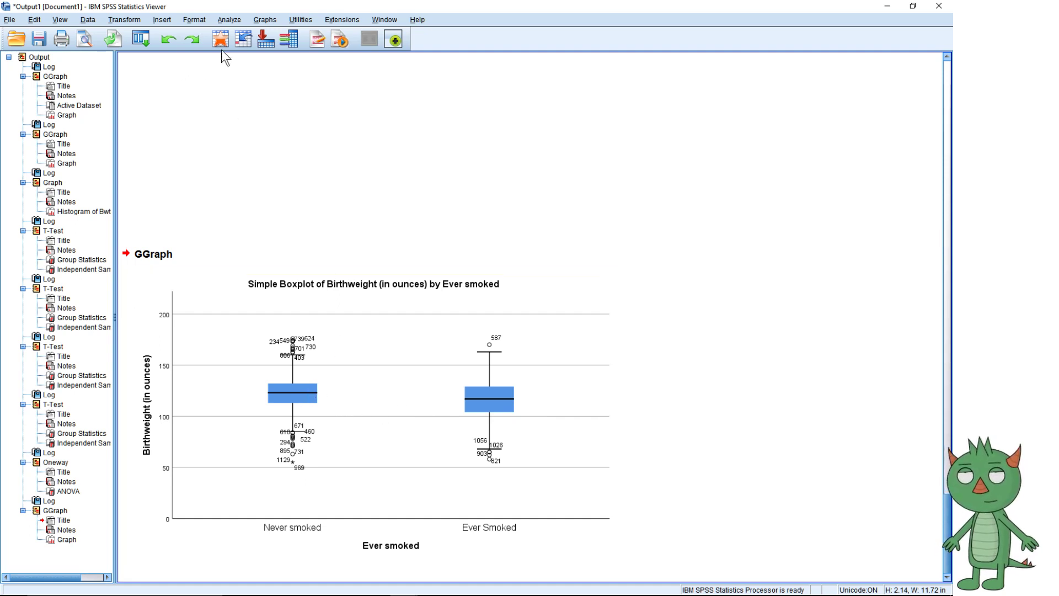
{"action": "left_click", "coordinate": [229, 19]}
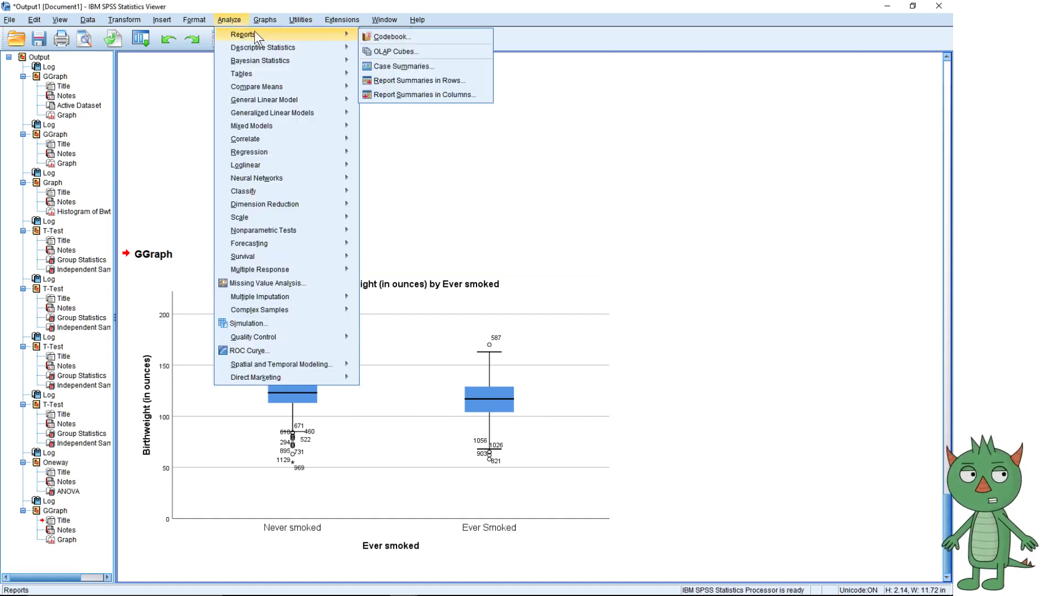
{"action": "left_click", "coordinate": [278, 35]}
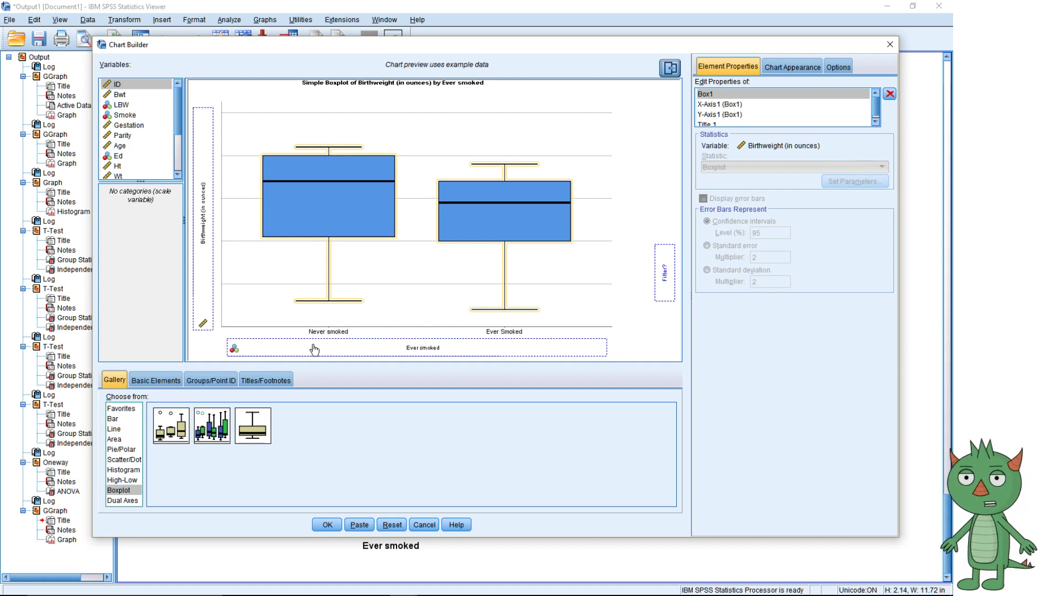
{"action": "left_click", "coordinate": [394, 523]}
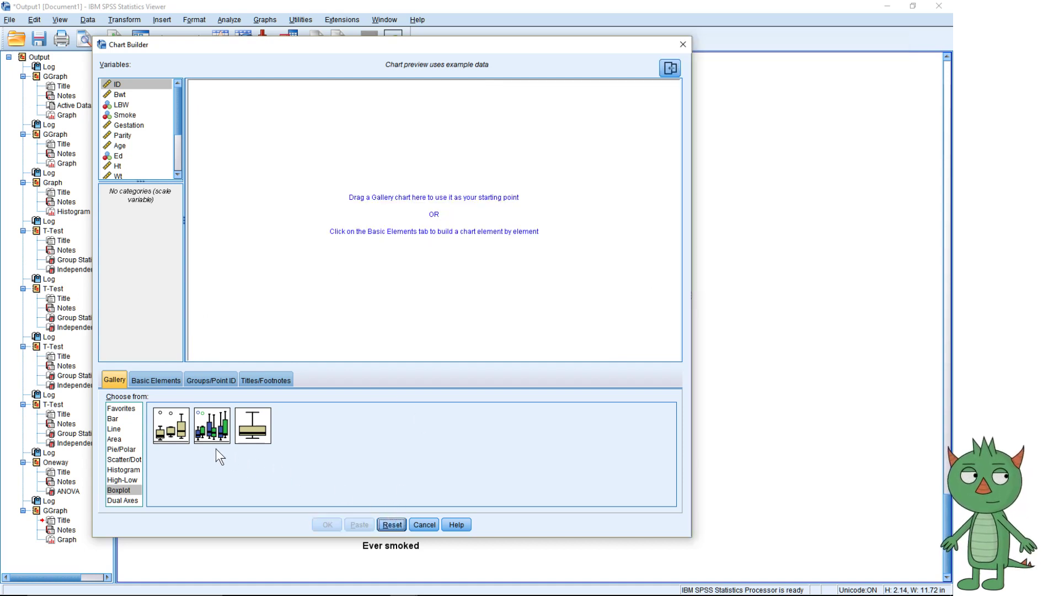
{"action": "left_click", "coordinate": [123, 469]}
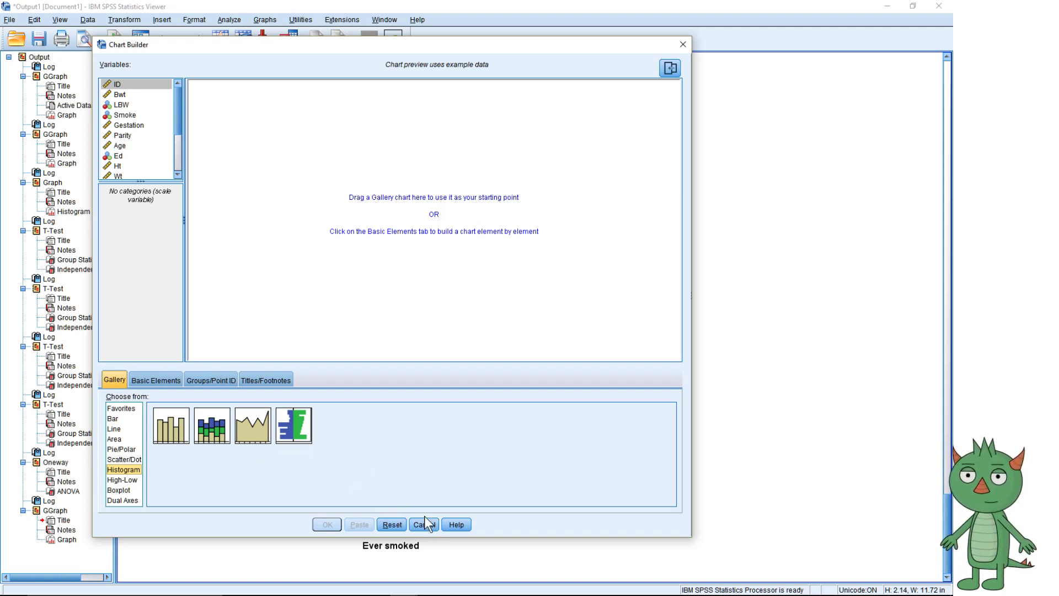
{"action": "left_click", "coordinate": [169, 381]}
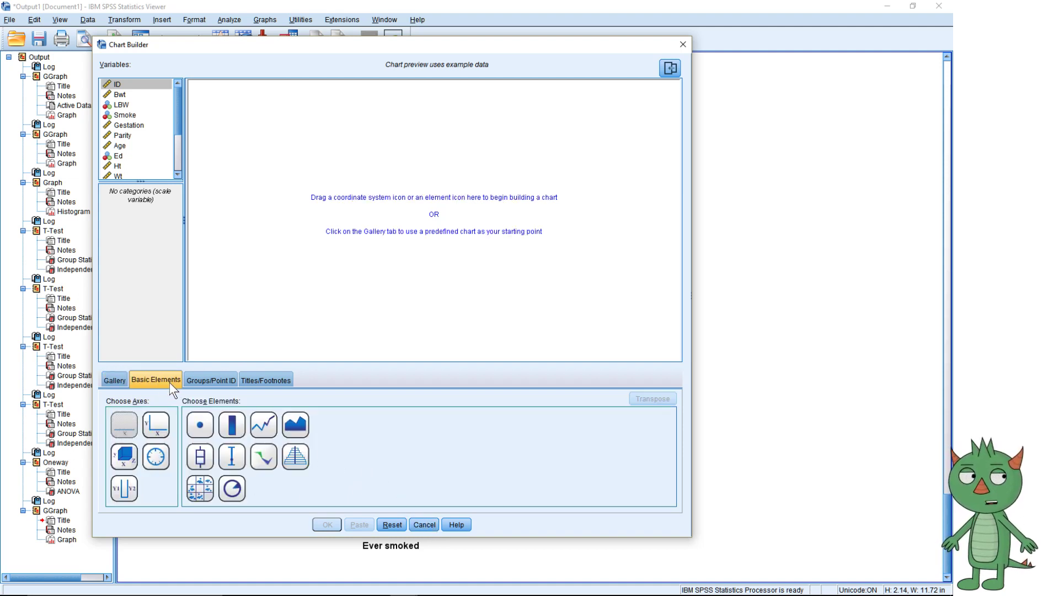
{"action": "left_click", "coordinate": [215, 380]}
{"action": "left_click", "coordinate": [434, 524]}
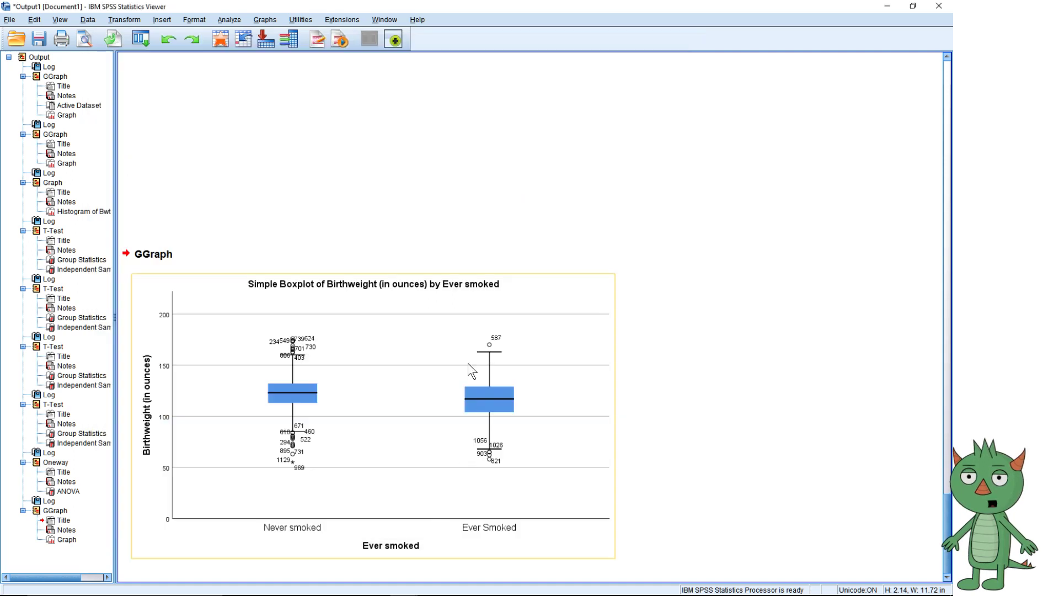
Create a legacy histogram of Bwt panelled in rows by EverSmoke, starting from reset settings, and compare it with the boxplot
{"action": "left_click", "coordinate": [269, 16]}
{"action": "mouse_move", "coordinate": [299, 63]}
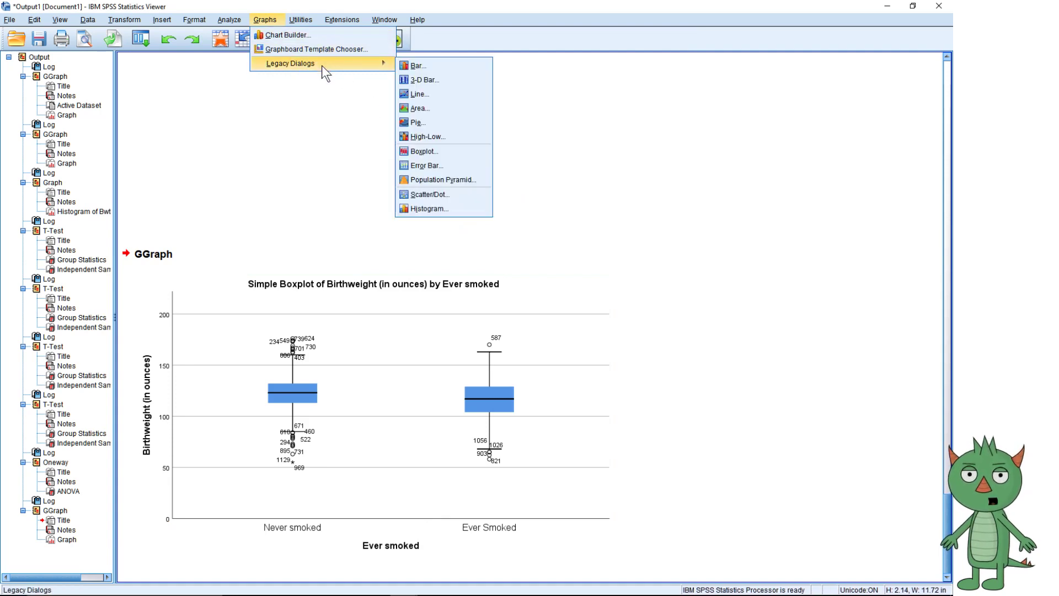
{"action": "left_click", "coordinate": [456, 208]}
{"action": "left_click", "coordinate": [477, 416]}
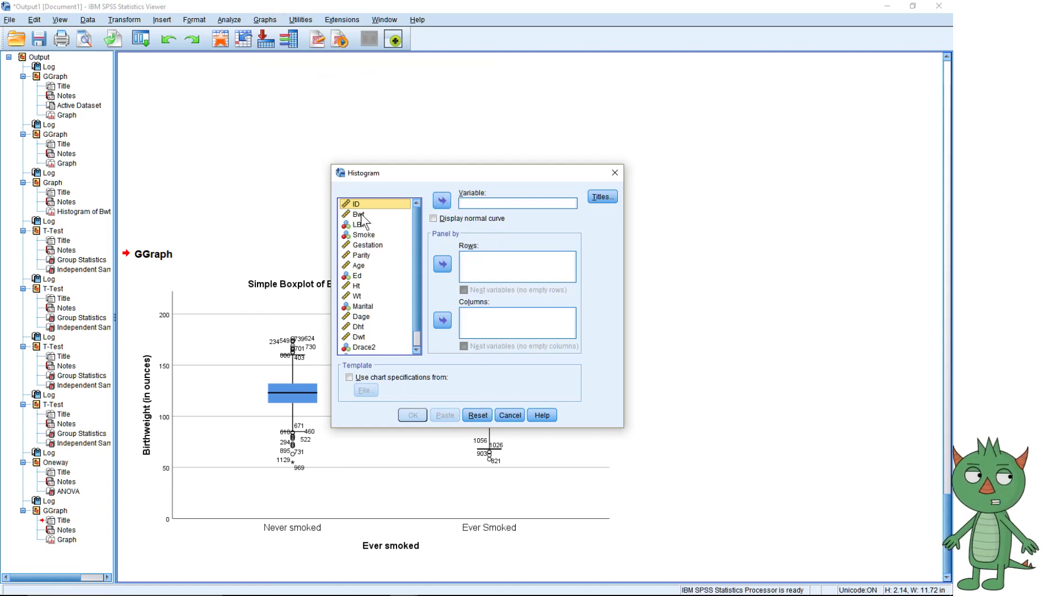
{"action": "left_click", "coordinate": [367, 215]}
{"action": "left_click", "coordinate": [449, 202]}
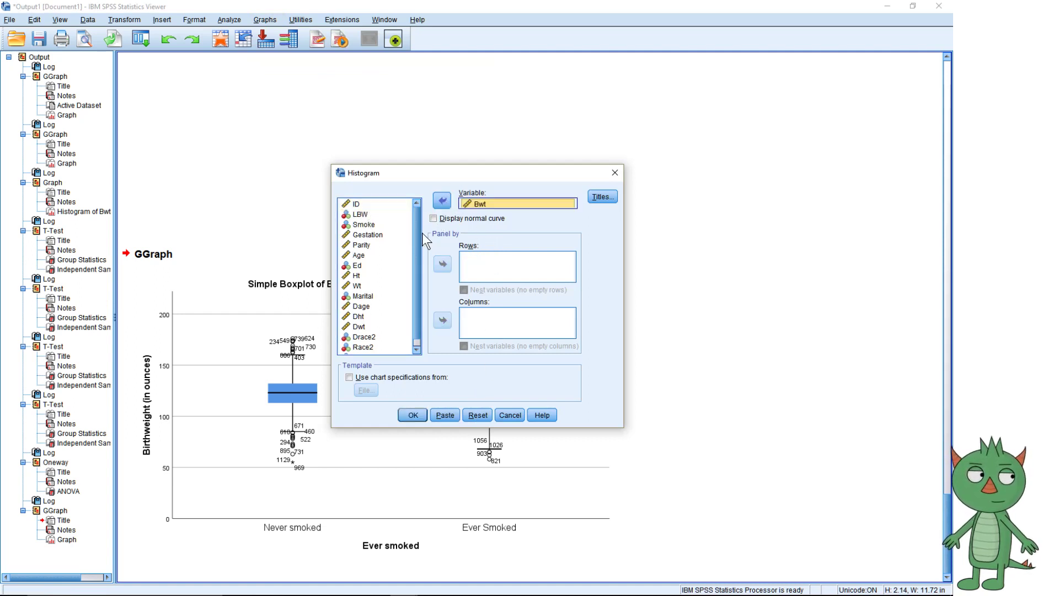
{"action": "left_click", "coordinate": [418, 257]}
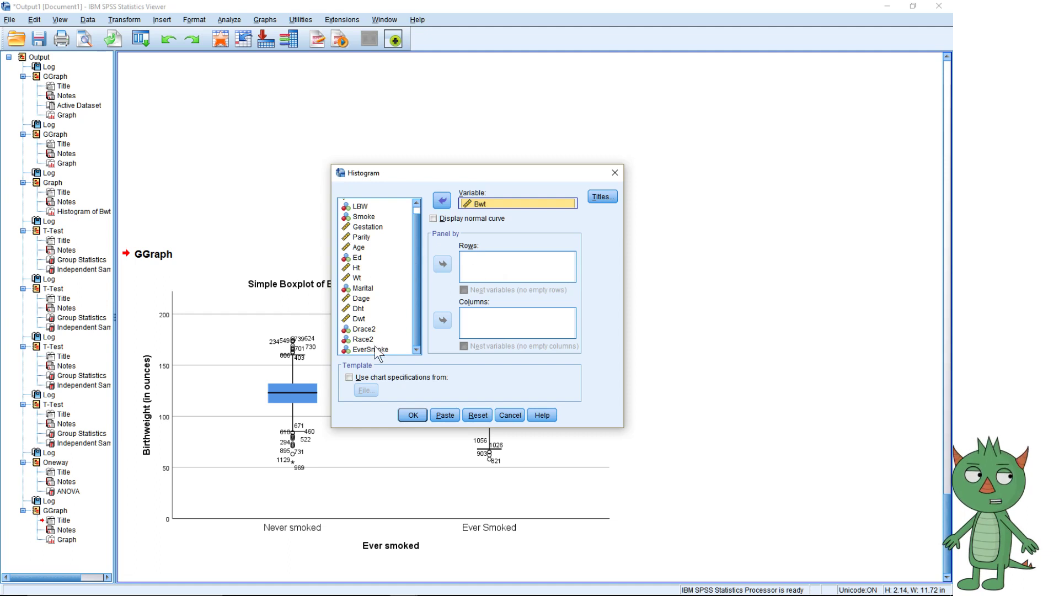
{"action": "left_click", "coordinate": [375, 348]}
{"action": "left_click", "coordinate": [443, 264]}
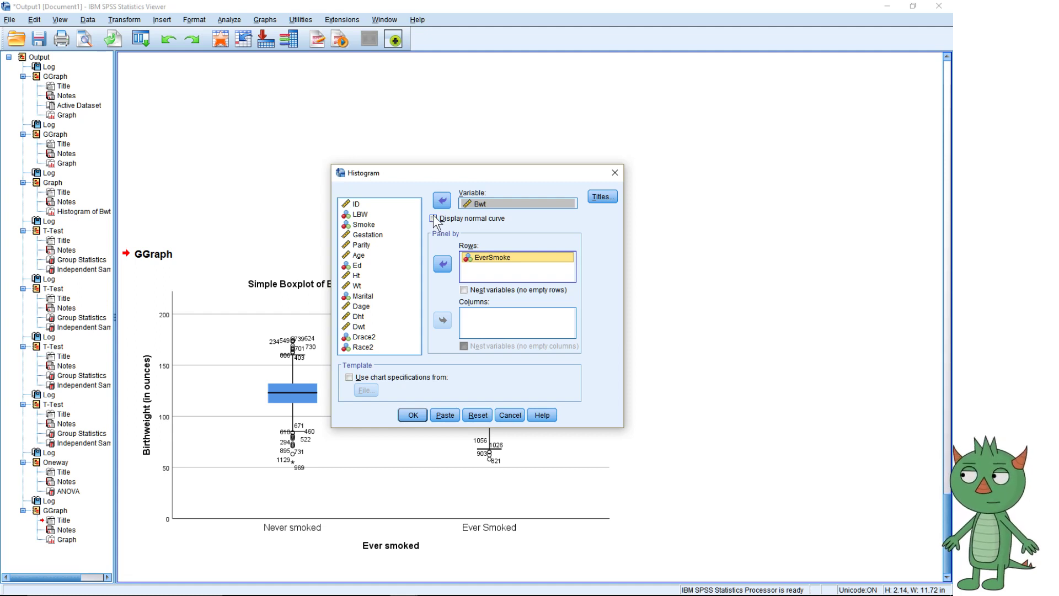
{"action": "left_click", "coordinate": [414, 415]}
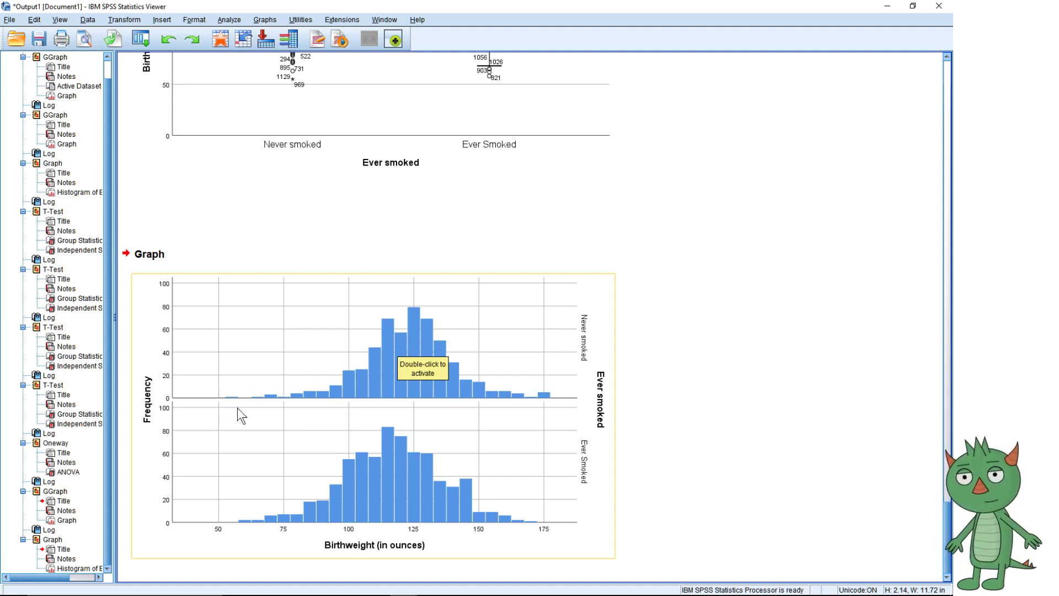
{"action": "scroll", "coordinate": [290, 362], "scroll_direction": "up", "scroll_amount": 3}
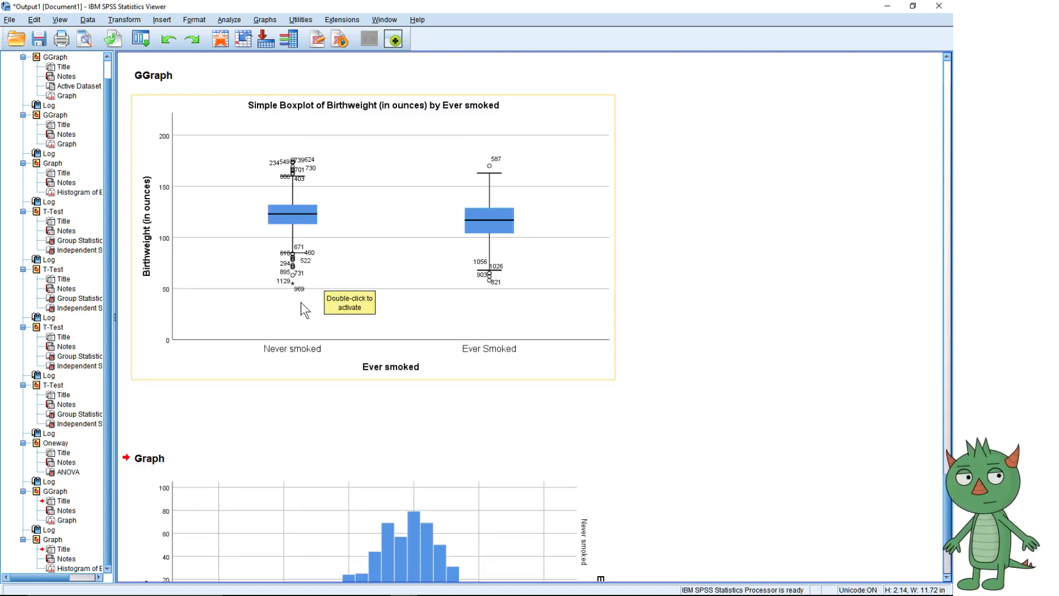
{"action": "scroll", "coordinate": [302, 304], "scroll_direction": "down", "scroll_amount": 3}
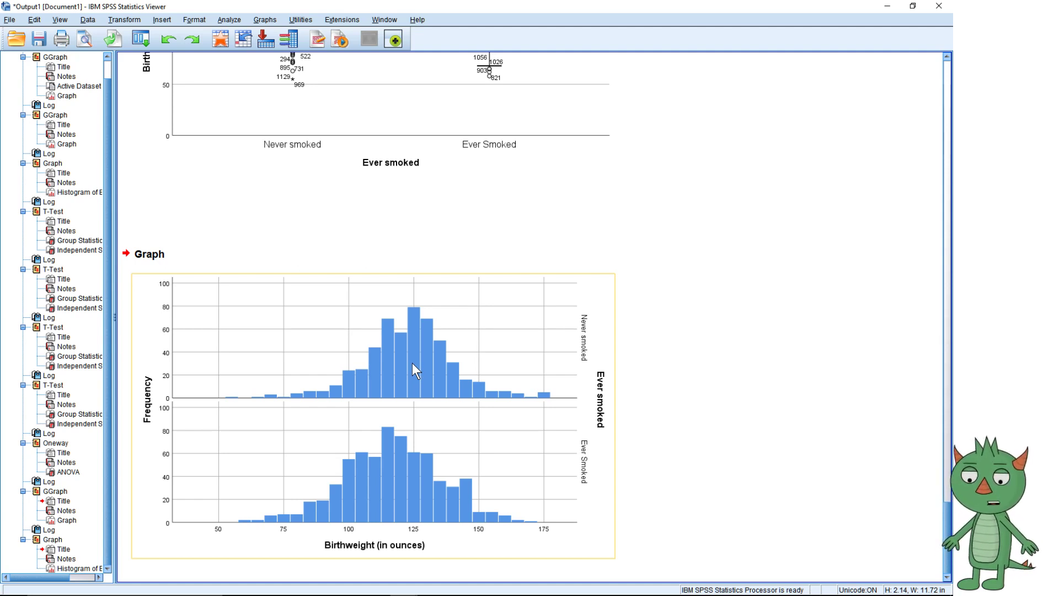
Start a reset Independent-Samples T Test, enlarge its dialog, and assign Bwt as test variable and EverSmoke as grouping variable
{"action": "left_click", "coordinate": [416, 204]}
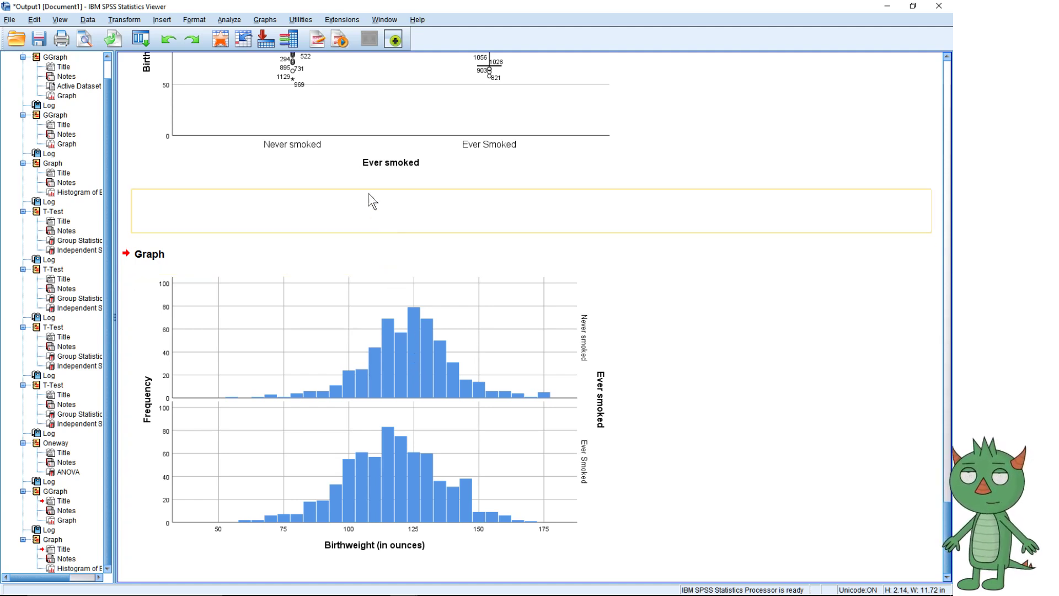
{"action": "left_click", "coordinate": [349, 167]}
{"action": "left_click", "coordinate": [229, 20]}
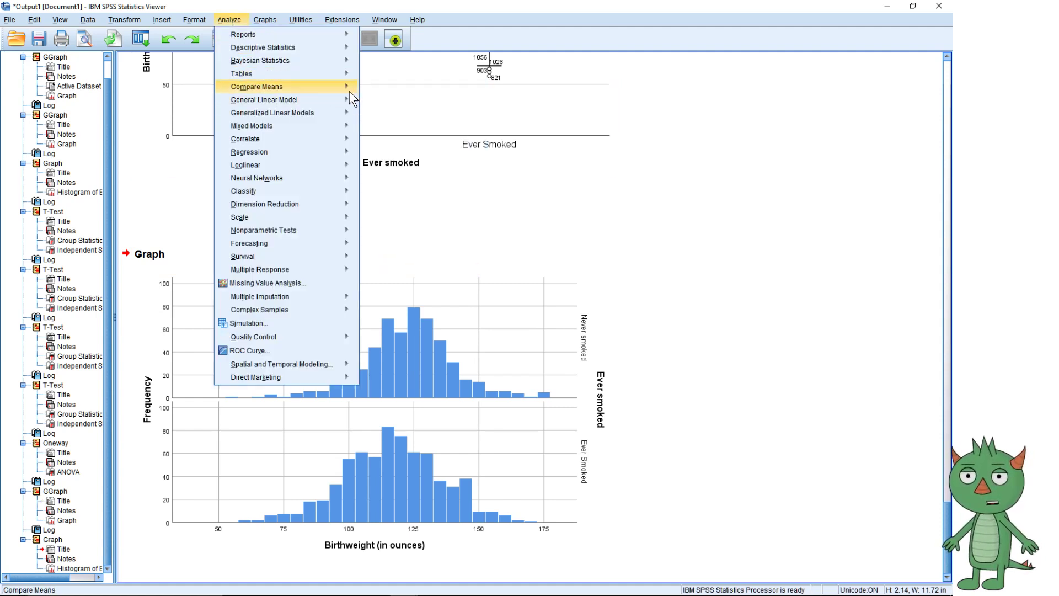
{"action": "mouse_move", "coordinate": [349, 89]}
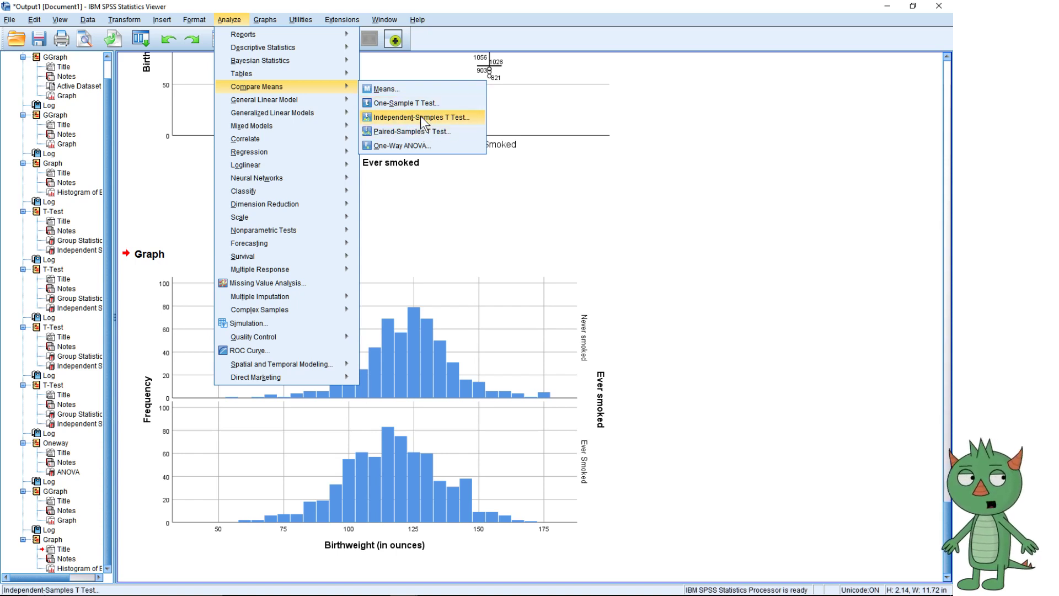
{"action": "left_click", "coordinate": [421, 117]}
{"action": "left_click", "coordinate": [484, 366]}
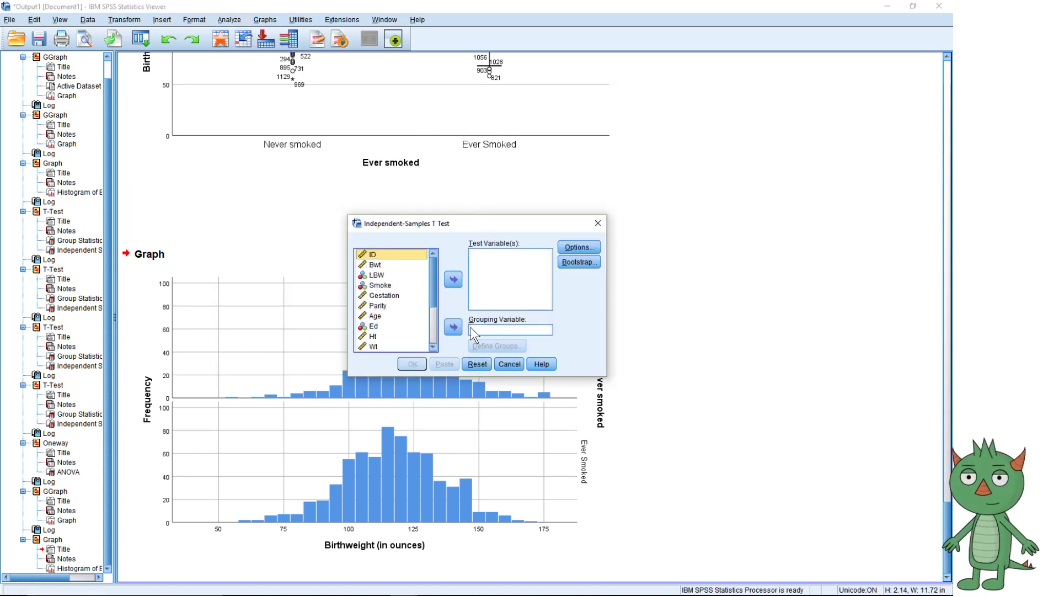
{"action": "left_click_drag", "start_coordinate": [348, 216], "coordinate": [186, 82]}
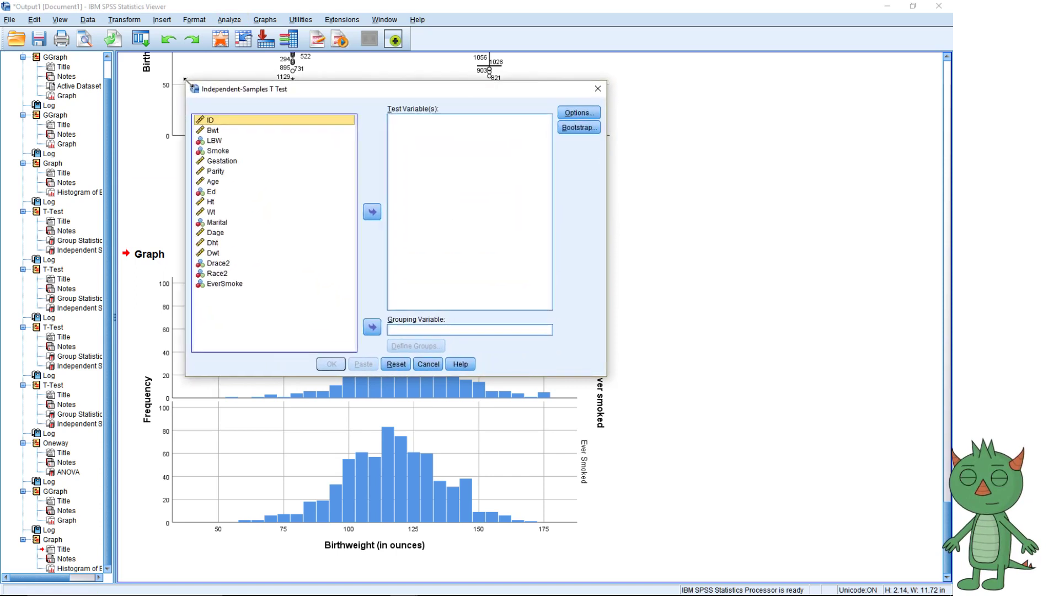
{"action": "left_click", "coordinate": [216, 130]}
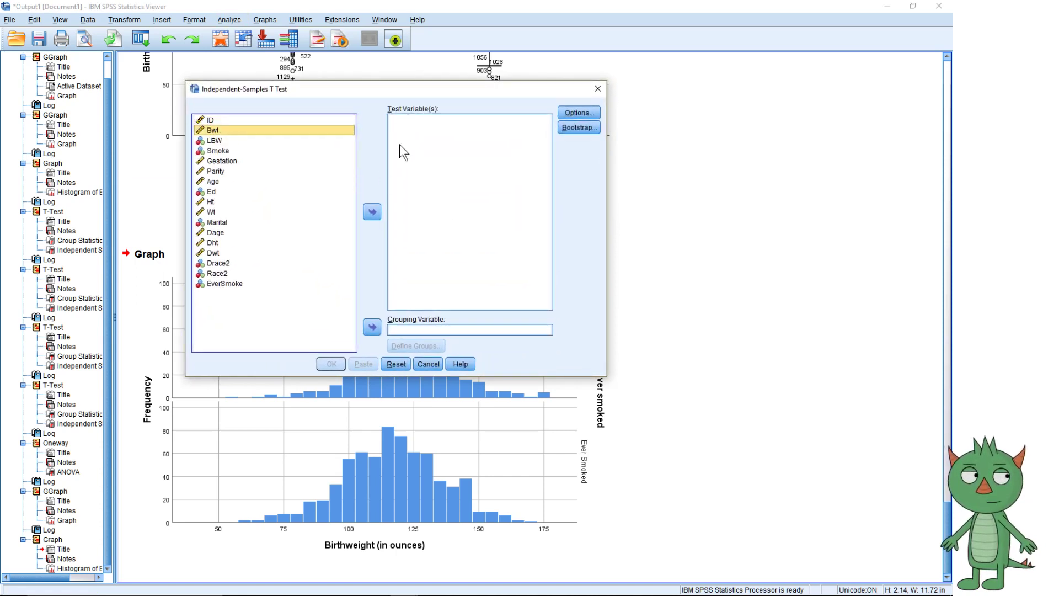
{"action": "left_click", "coordinate": [373, 212]}
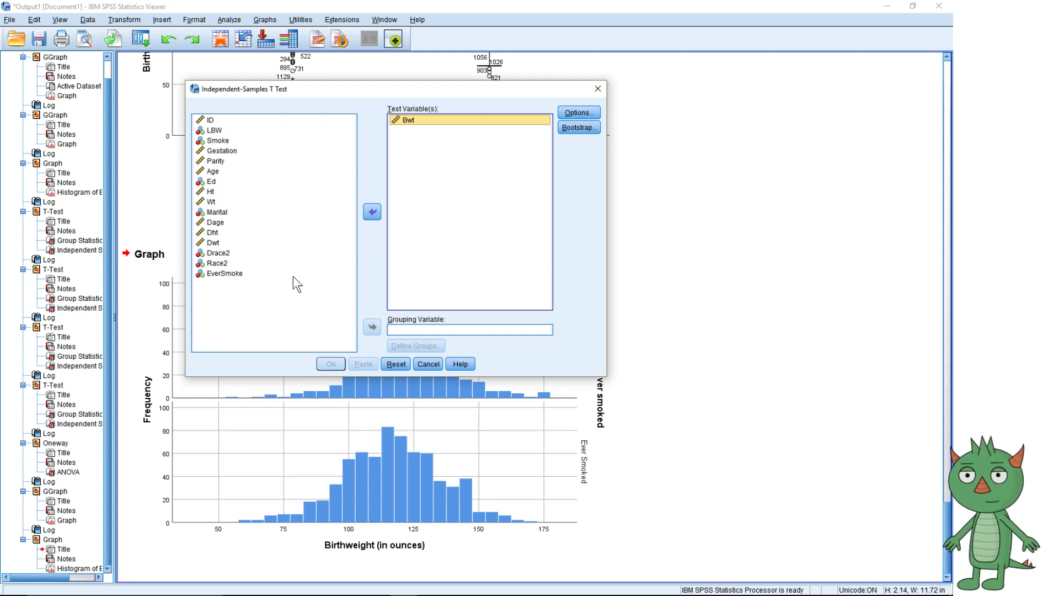
{"action": "left_click", "coordinate": [218, 273]}
{"action": "left_click", "coordinate": [372, 326]}
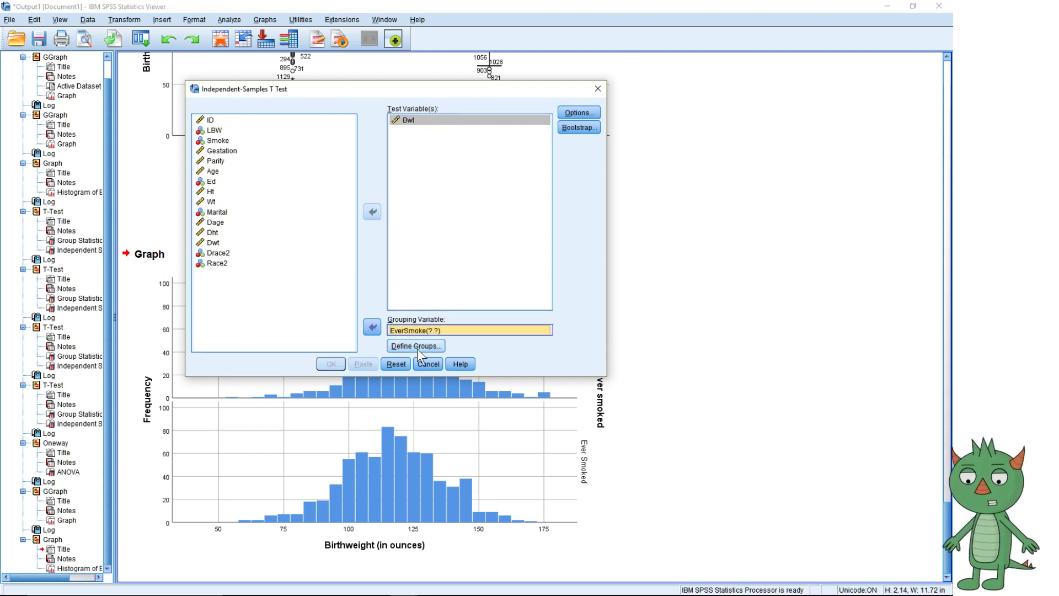
Define the EverSmoke groups as 1 and 2 and run the independent-samples t test on Bwt
{"action": "left_click", "coordinate": [430, 347]}
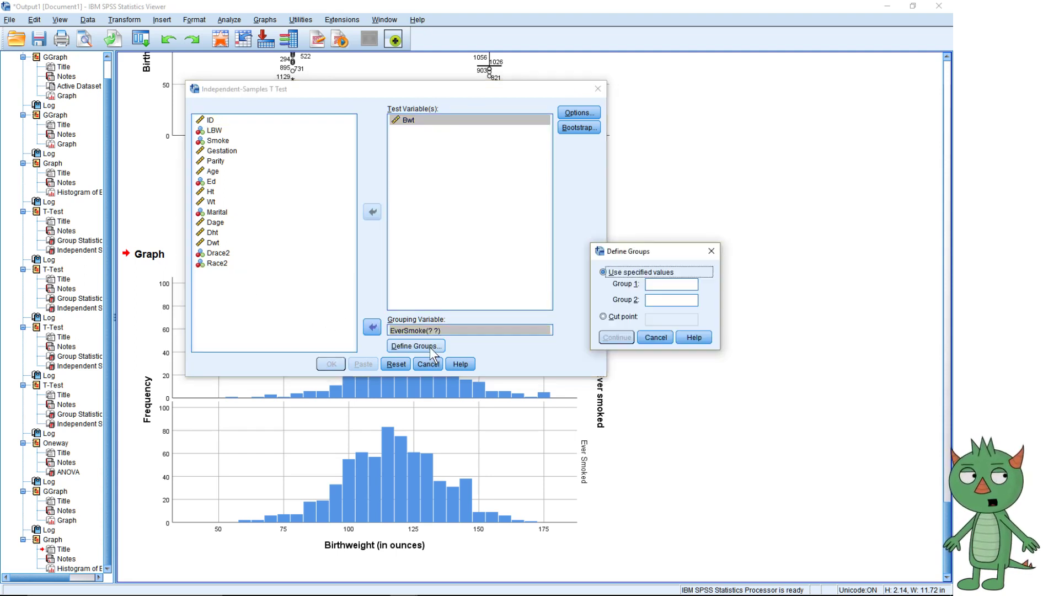
{"action": "left_click", "coordinate": [667, 285]}
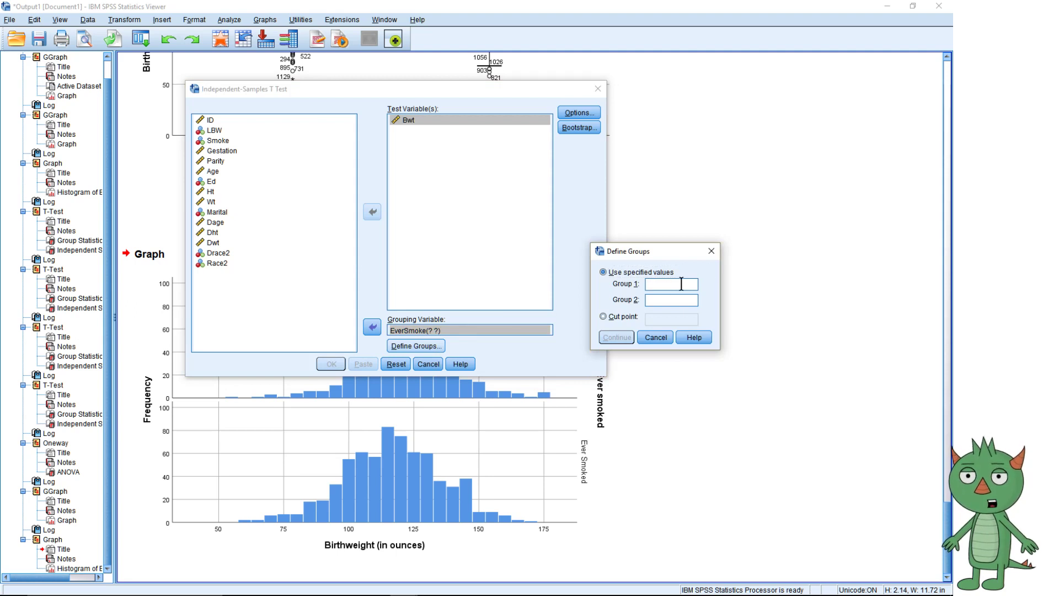
{"action": "type", "text": "1"}
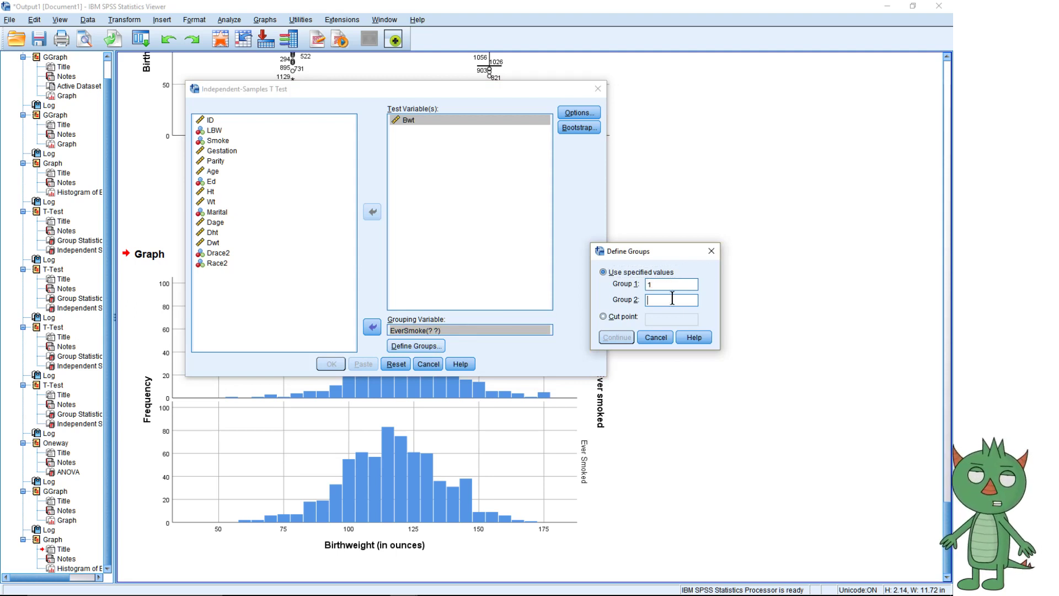
{"action": "left_click", "coordinate": [668, 299]}
{"action": "type", "text": "2"}
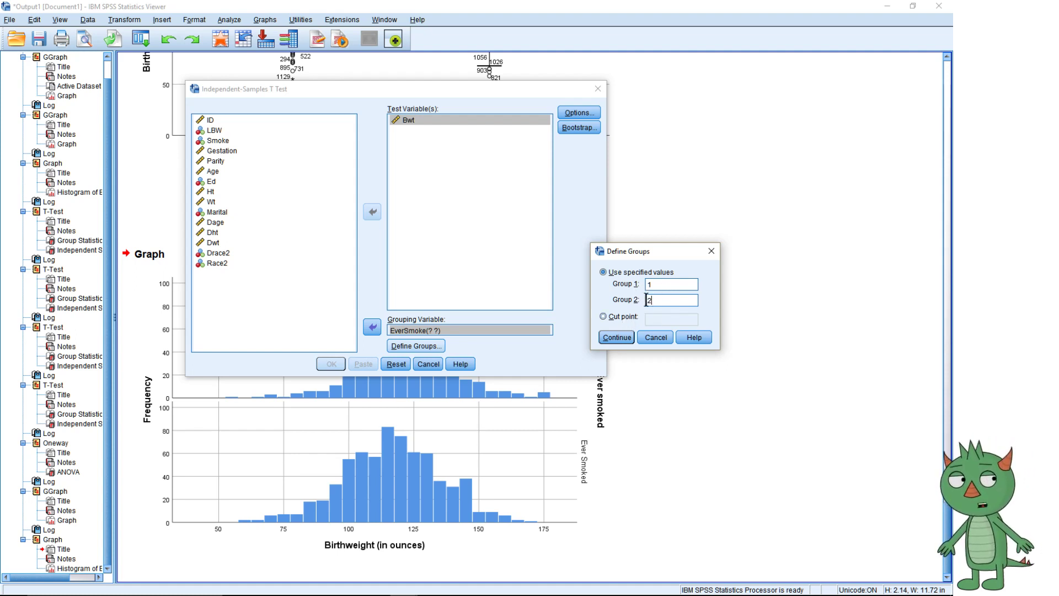
{"action": "left_click", "coordinate": [616, 337]}
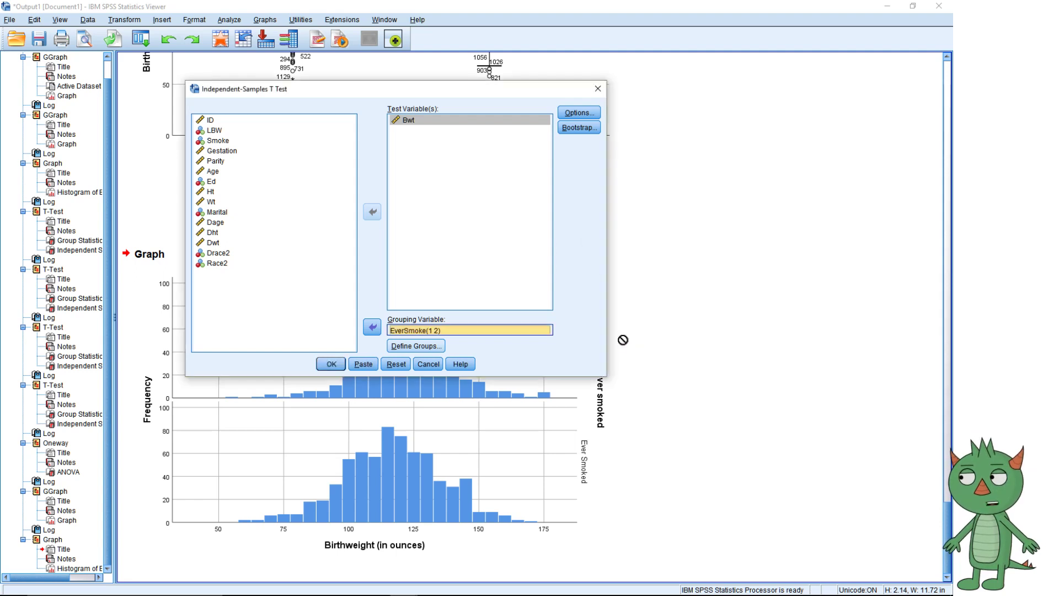
{"action": "left_click", "coordinate": [330, 363]}
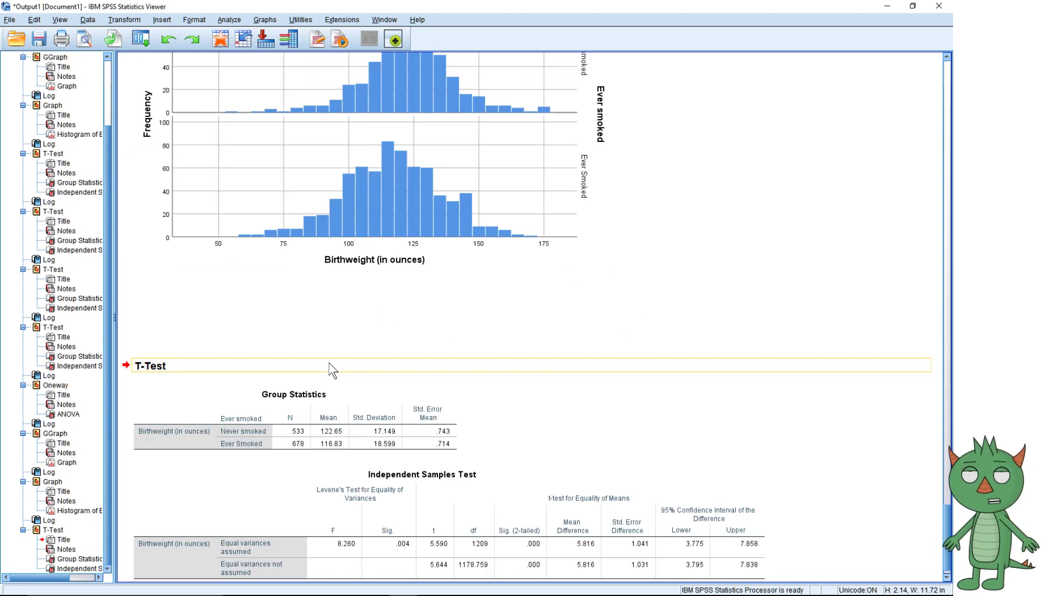
Examine the new Group Statistics table enlarged in a print preview, comparing the two smoking groups, and return to the output
{"action": "scroll", "coordinate": [359, 317], "scroll_direction": "down", "scroll_amount": 1}
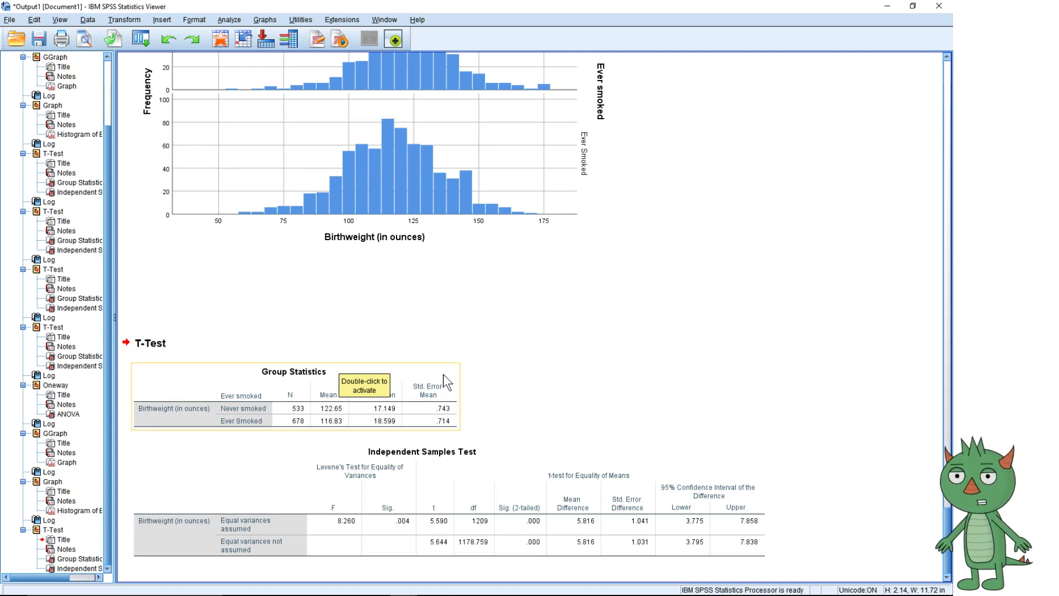
{"action": "left_click_drag", "start_coordinate": [442, 372], "coordinate": [416, 375]}
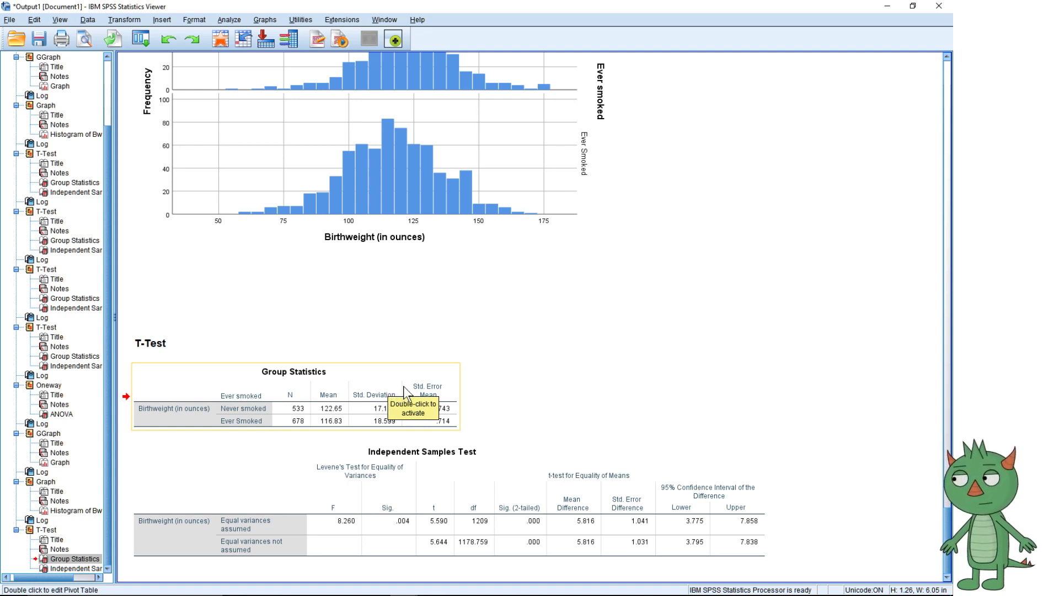
{"action": "left_click", "coordinate": [86, 40]}
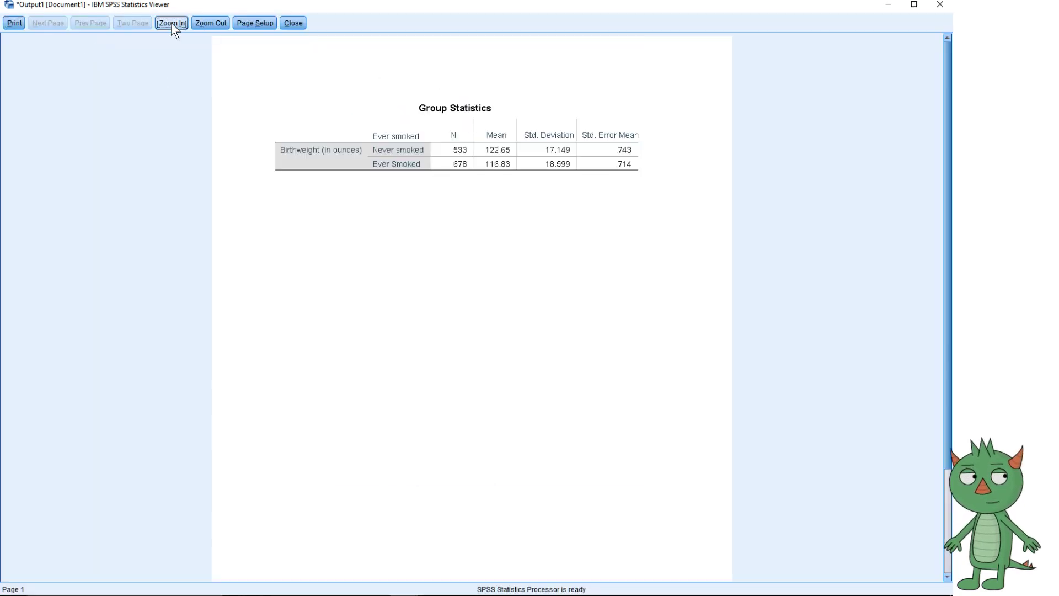
{"action": "left_click", "coordinate": [172, 23]}
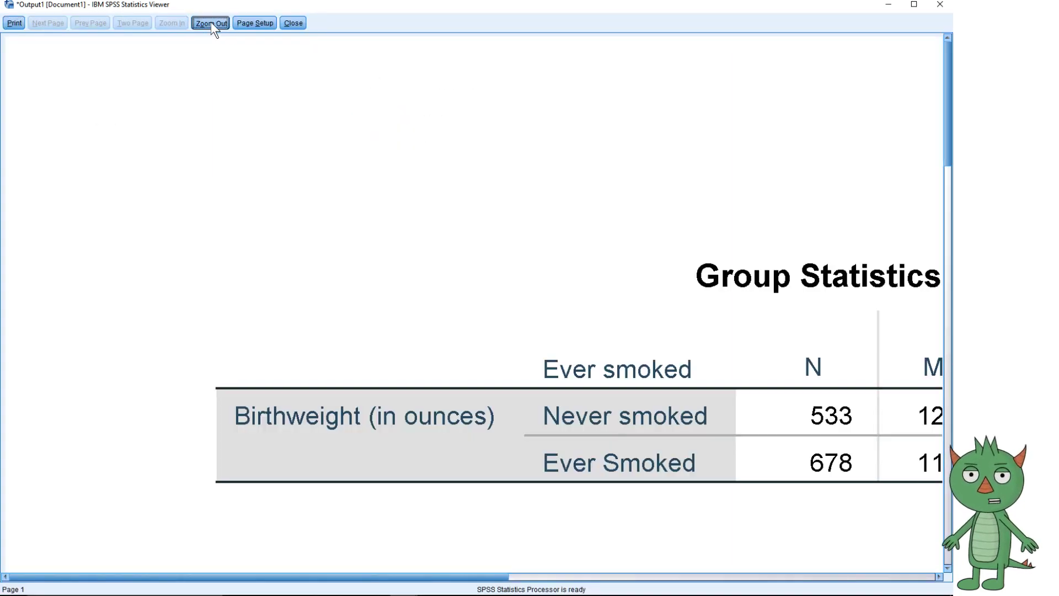
{"action": "left_click", "coordinate": [211, 23]}
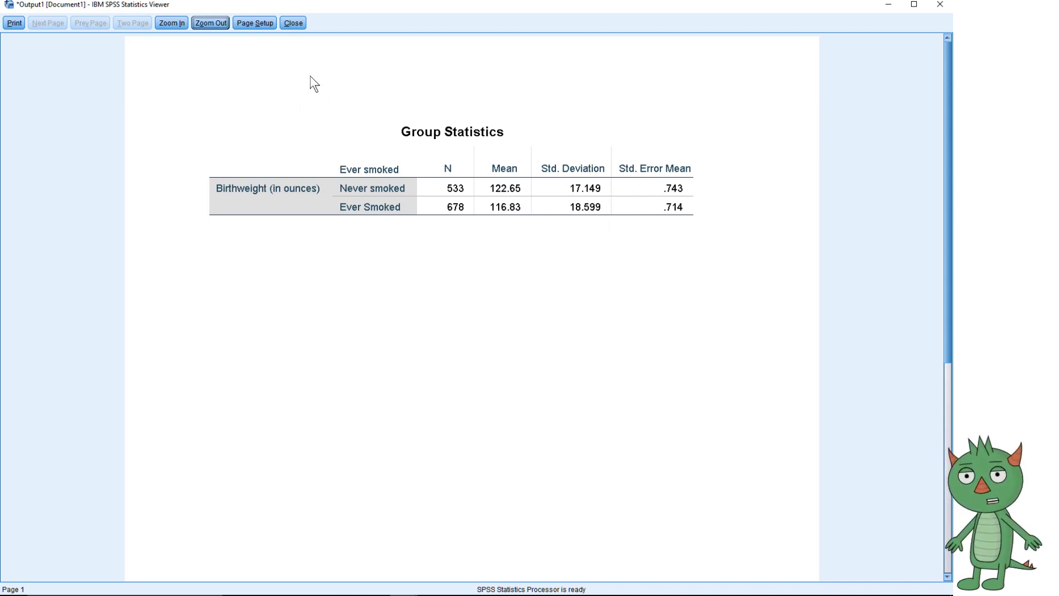
{"action": "left_click", "coordinate": [293, 23]}
Examine the Independent Samples Test table in a print preview and in the output, including Levene's test and the confidence interval
{"action": "left_click", "coordinate": [472, 472]}
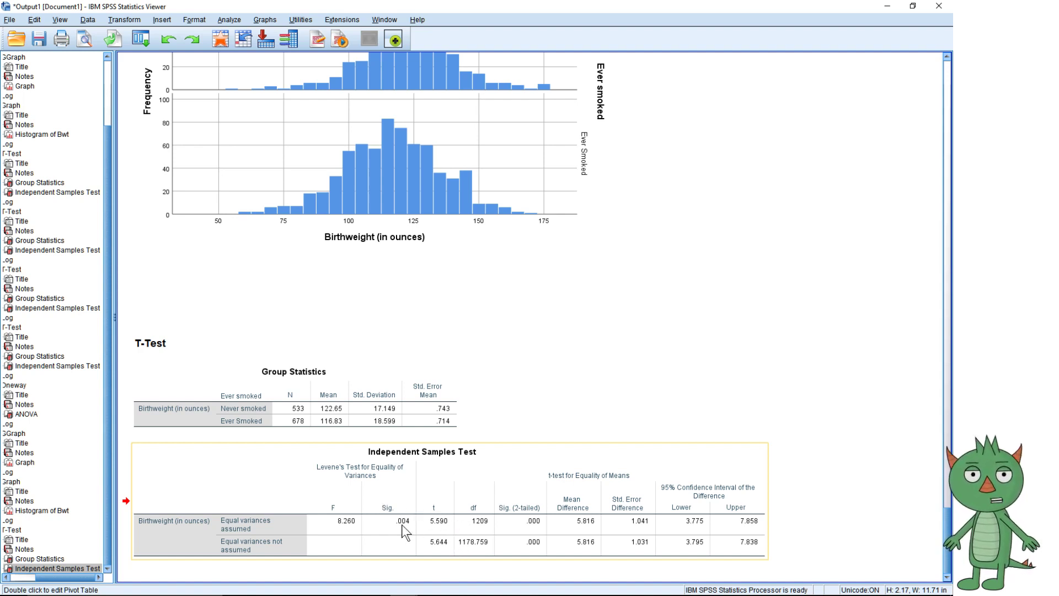
{"action": "left_click", "coordinate": [86, 41]}
{"action": "left_click", "coordinate": [172, 24]}
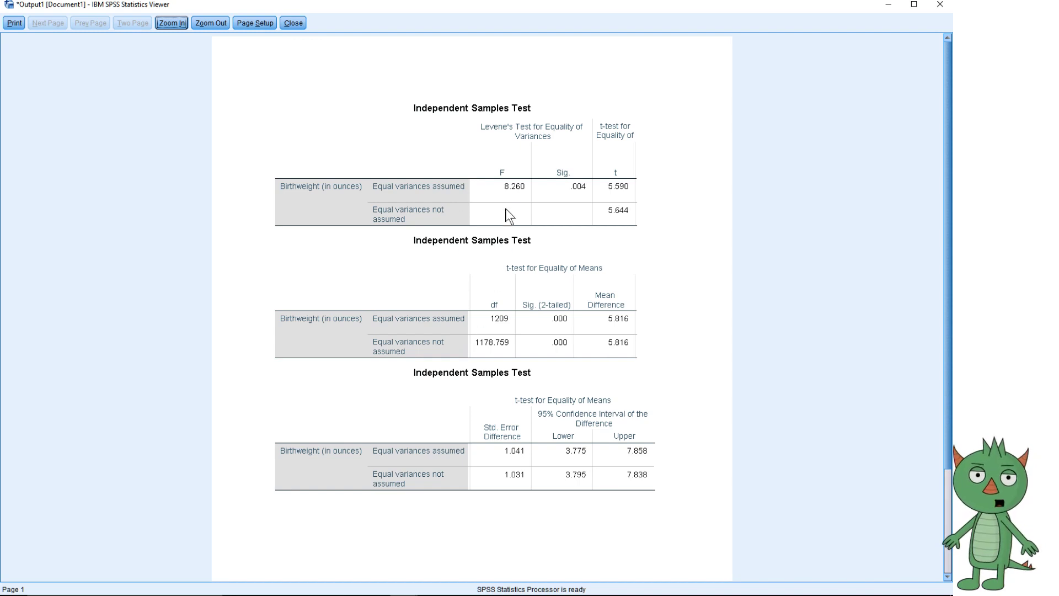
{"action": "left_click", "coordinate": [293, 23]}
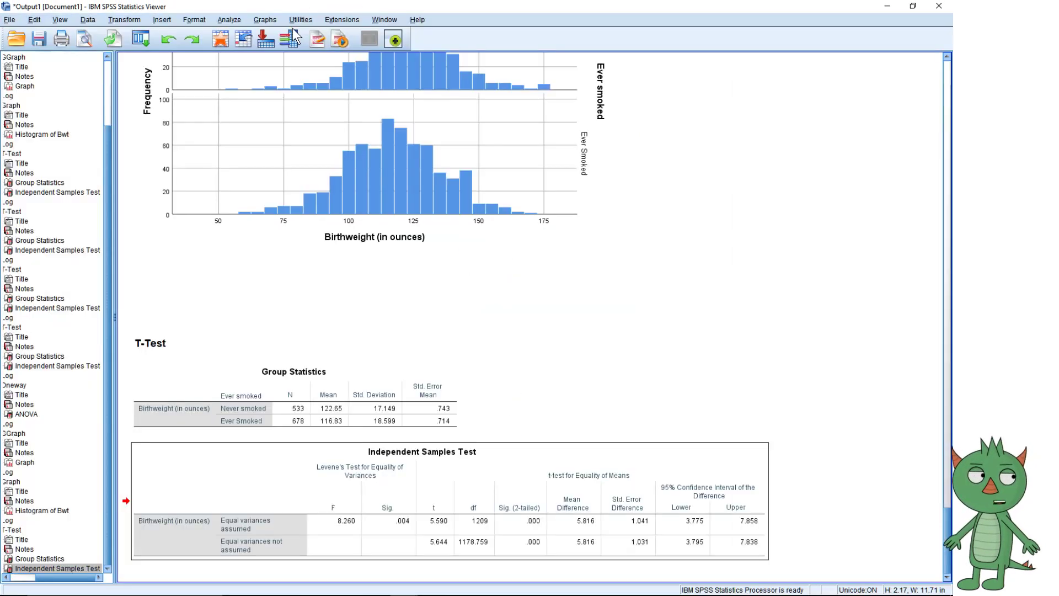
{"action": "left_click", "coordinate": [438, 465]}
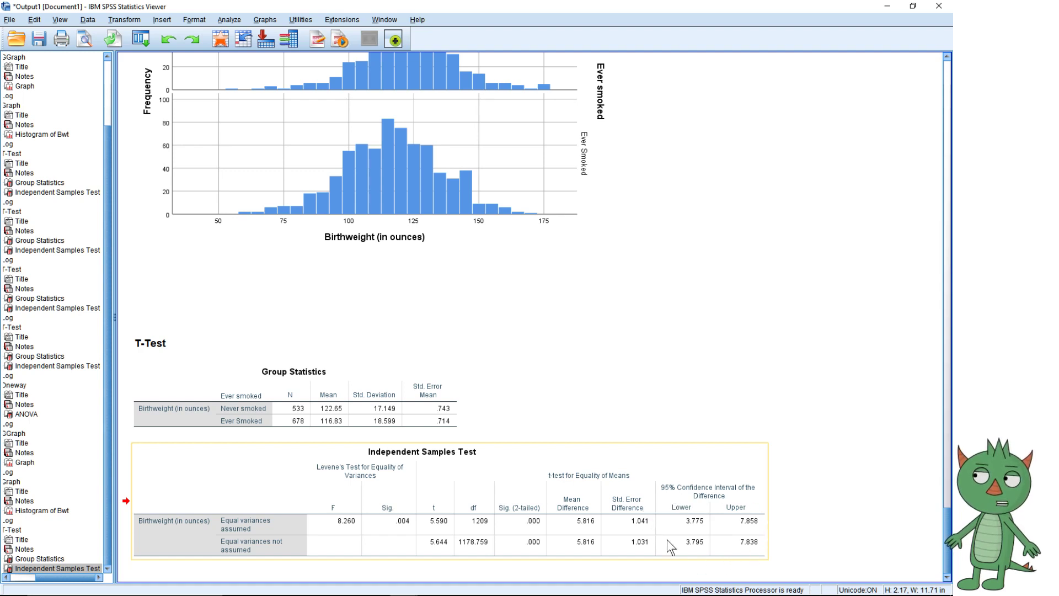
{"action": "left_click_drag", "start_coordinate": [703, 530], "coordinate": [517, 393]}
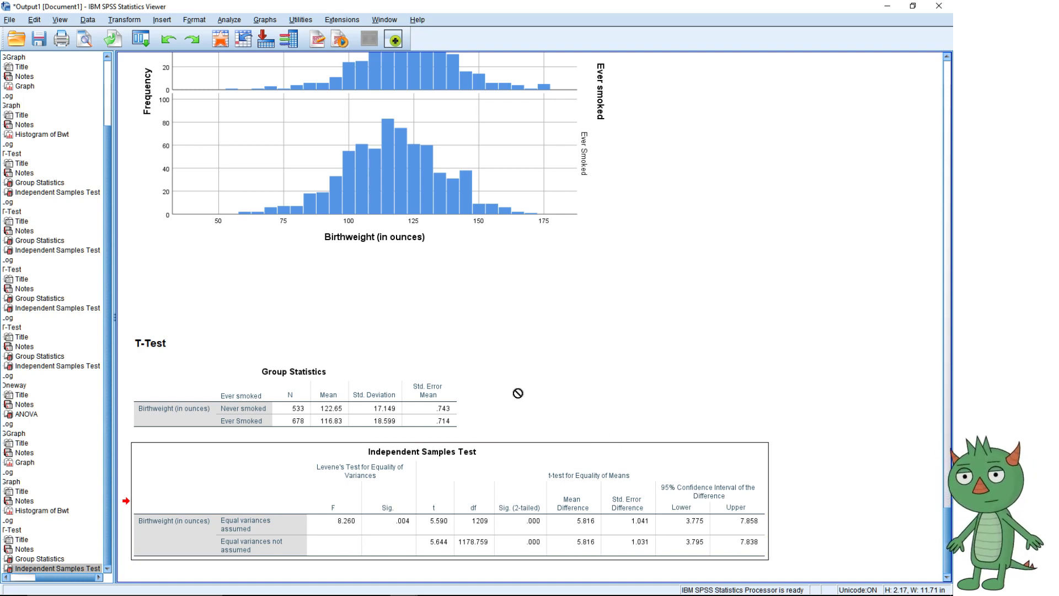
{"action": "mouse_move", "coordinate": [517, 392]}
{"action": "left_mouse_down"}
{"action": "mouse_move", "coordinate": [483, 357]}
{"action": "mouse_move", "coordinate": [537, 390]}
{"action": "left_mouse_up"}
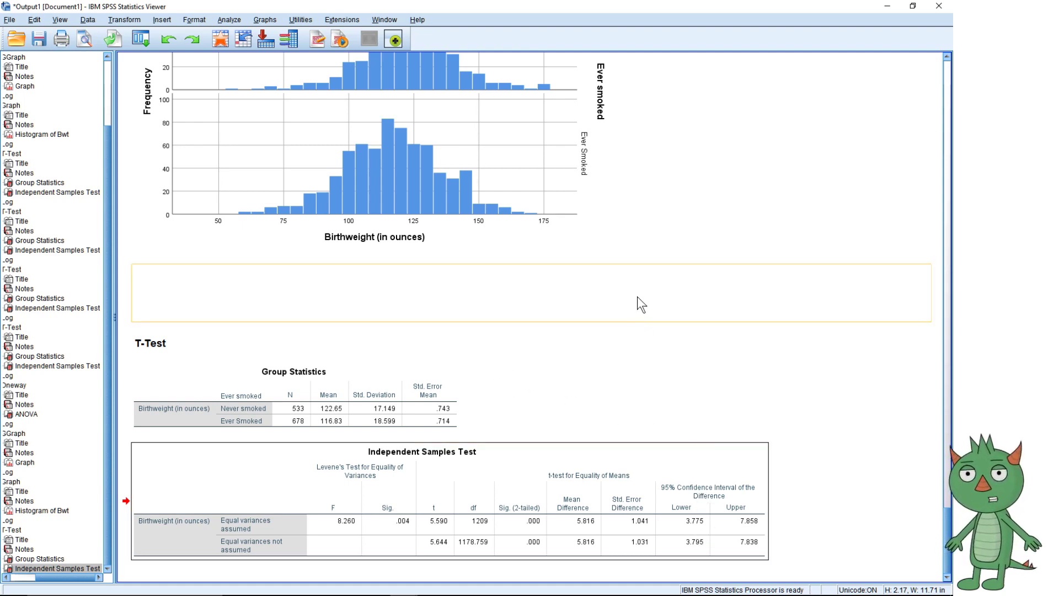
Compare the t test results with the birthweight boxplot and panelled histograms earlier in the output
{"action": "scroll", "coordinate": [639, 296], "scroll_direction": "up", "scroll_amount": 4}
{"action": "scroll", "coordinate": [439, 219], "scroll_direction": "up", "scroll_amount": 5}
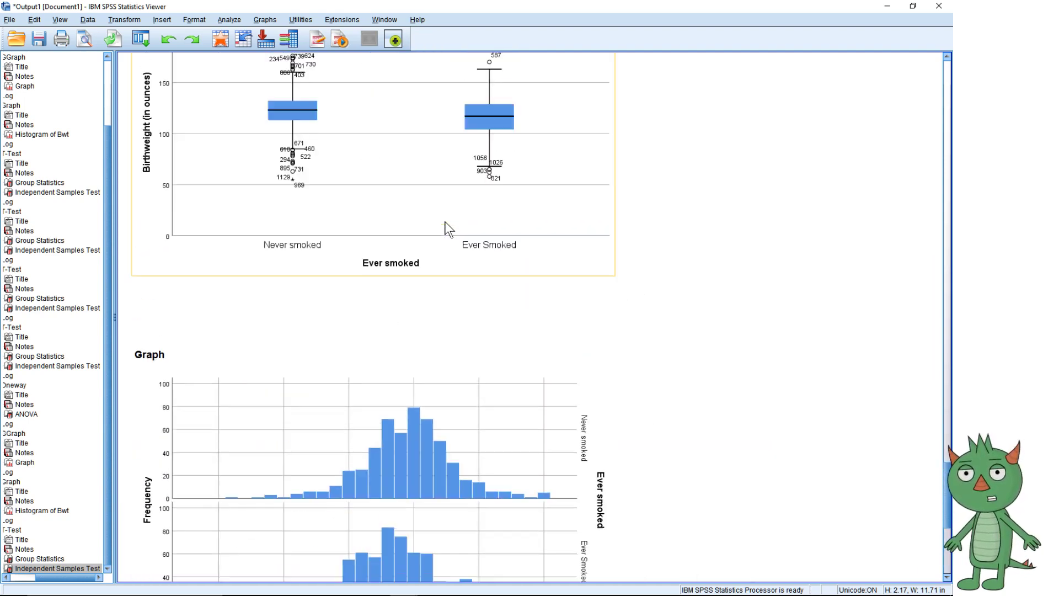
{"action": "scroll", "coordinate": [565, 450], "scroll_direction": "down", "scroll_amount": 6}
{"action": "left_click_drag", "start_coordinate": [601, 469], "coordinate": [610, 482]}
{"action": "scroll", "coordinate": [609, 482], "scroll_direction": "down", "scroll_amount": 3}
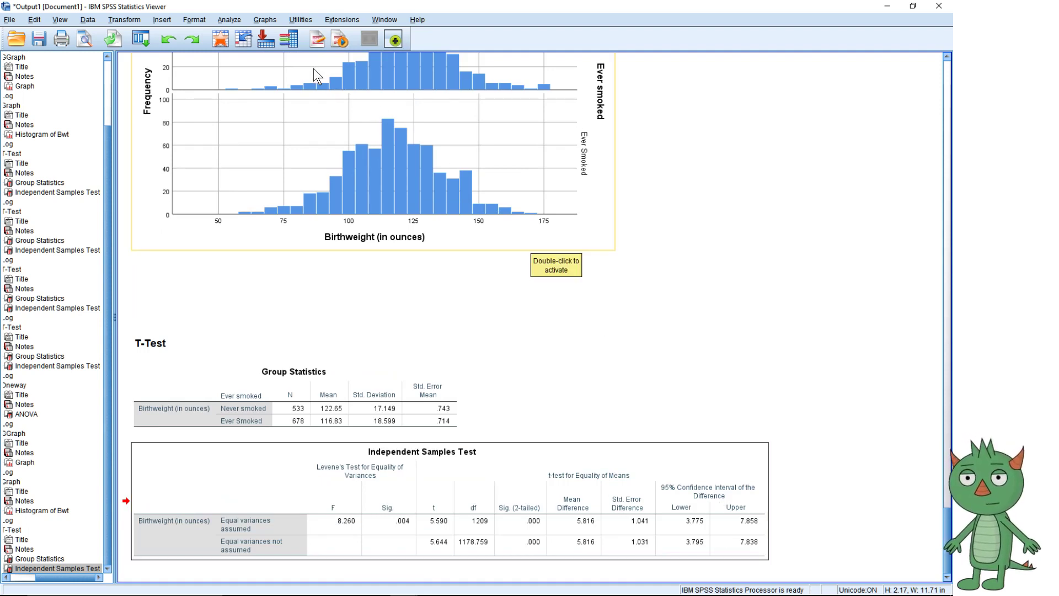
Use Chart Builder to create a simple error bar chart of mean Bwt by EverSmoke with 95% confidence intervals
{"action": "left_click", "coordinate": [264, 19]}
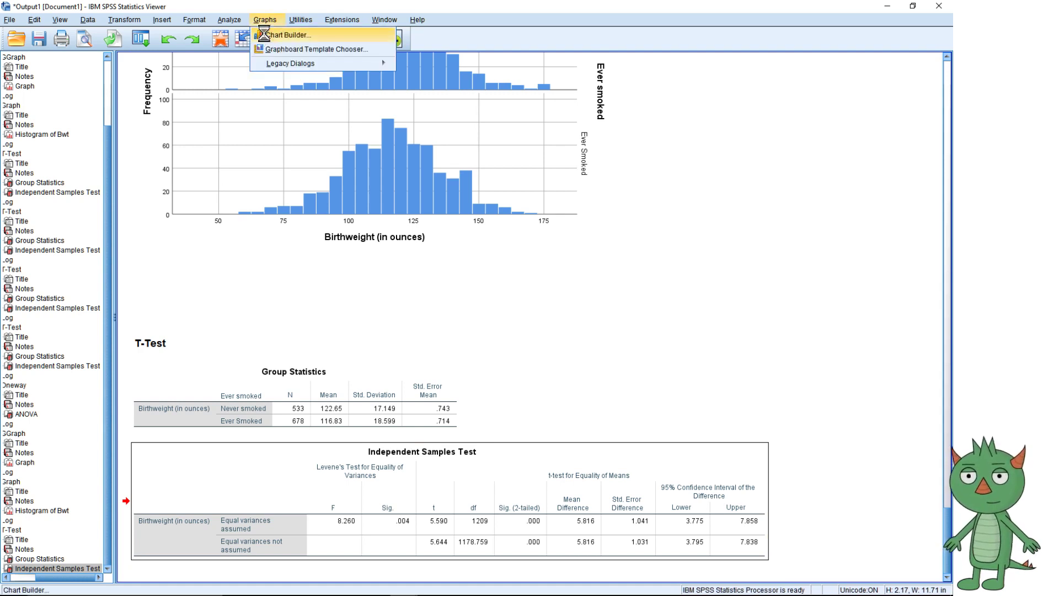
{"action": "left_click", "coordinate": [263, 34]}
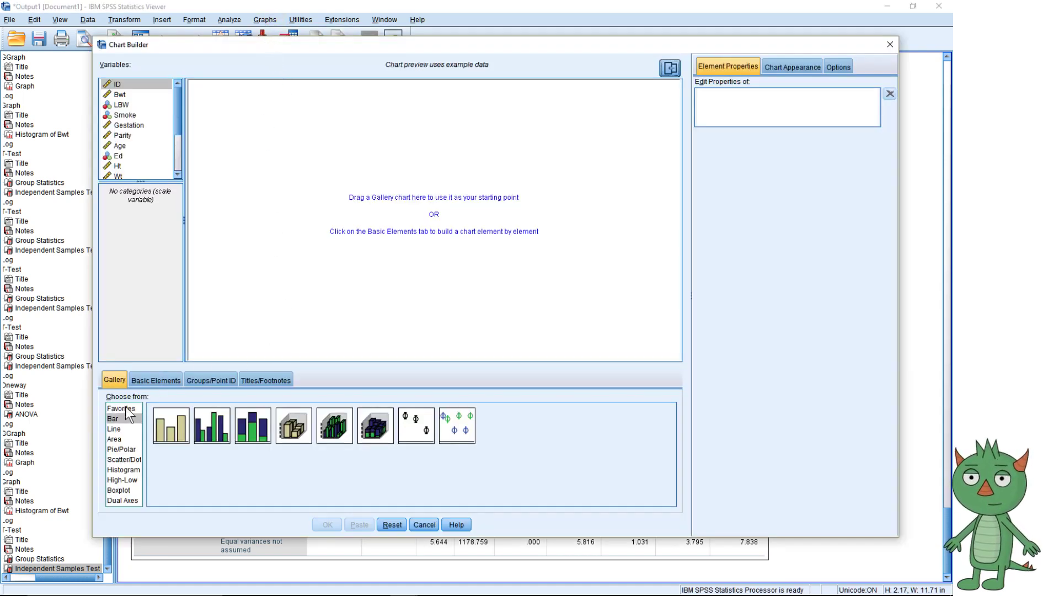
{"action": "left_click", "coordinate": [411, 431]}
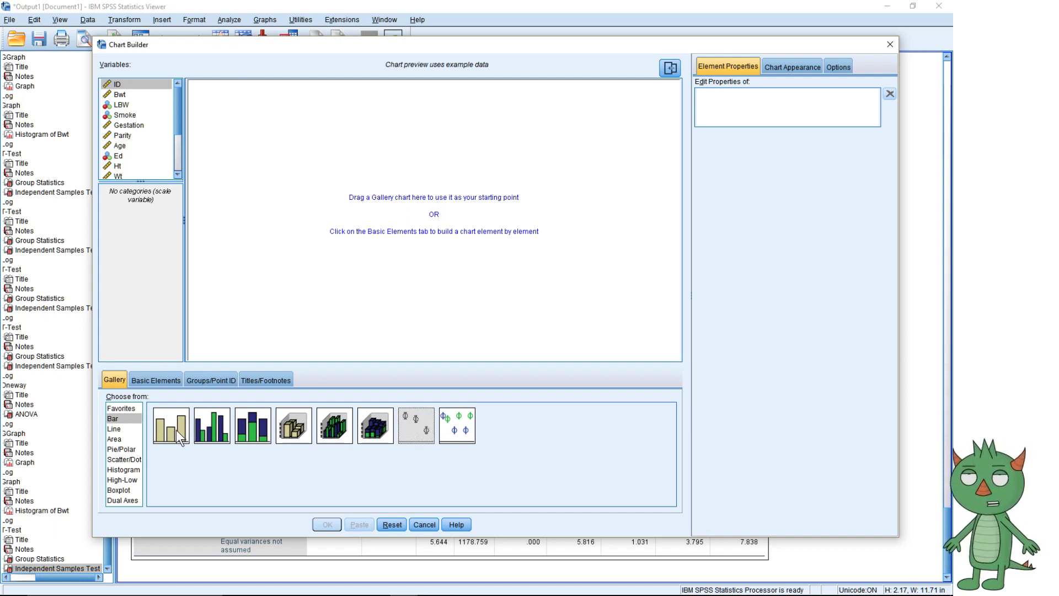
{"action": "left_click_drag", "start_coordinate": [418, 420], "coordinate": [367, 225]}
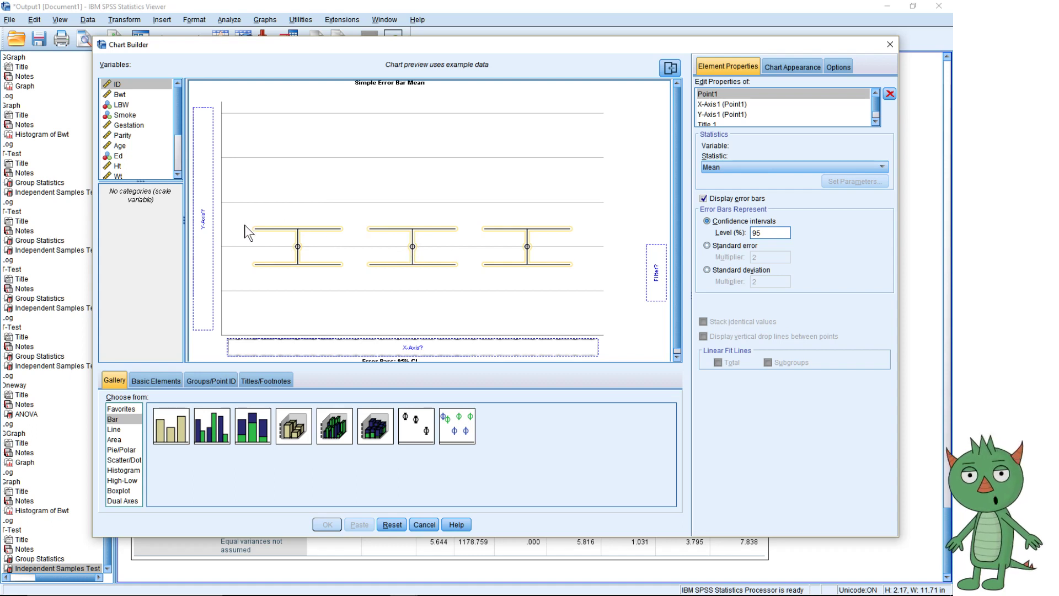
{"action": "left_click_drag", "start_coordinate": [119, 98], "coordinate": [201, 203]}
{"action": "scroll", "coordinate": [154, 142], "scroll_direction": "down", "scroll_amount": 3}
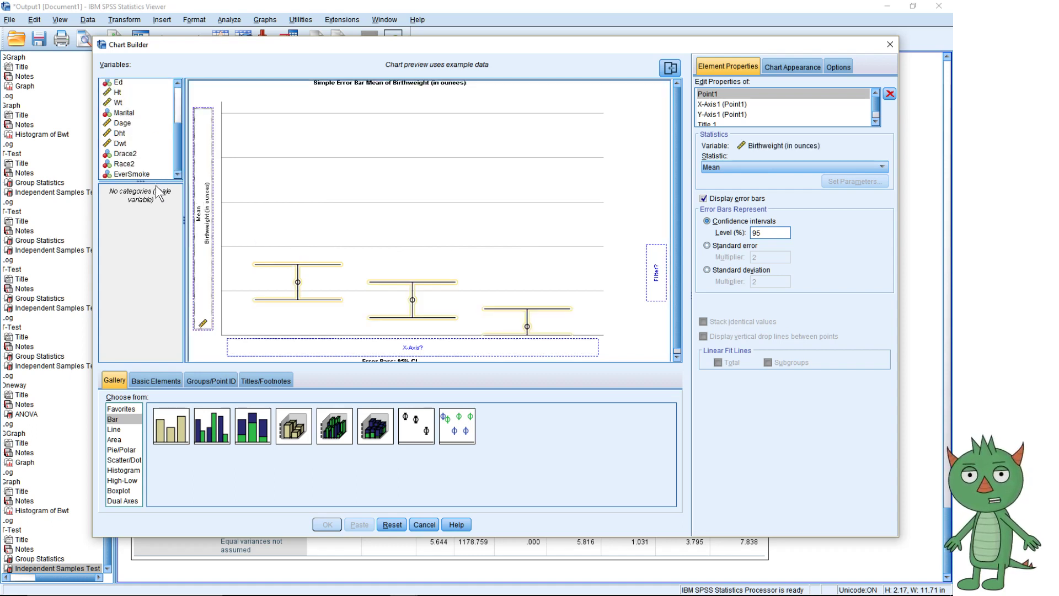
{"action": "left_click_drag", "start_coordinate": [143, 174], "coordinate": [338, 345]}
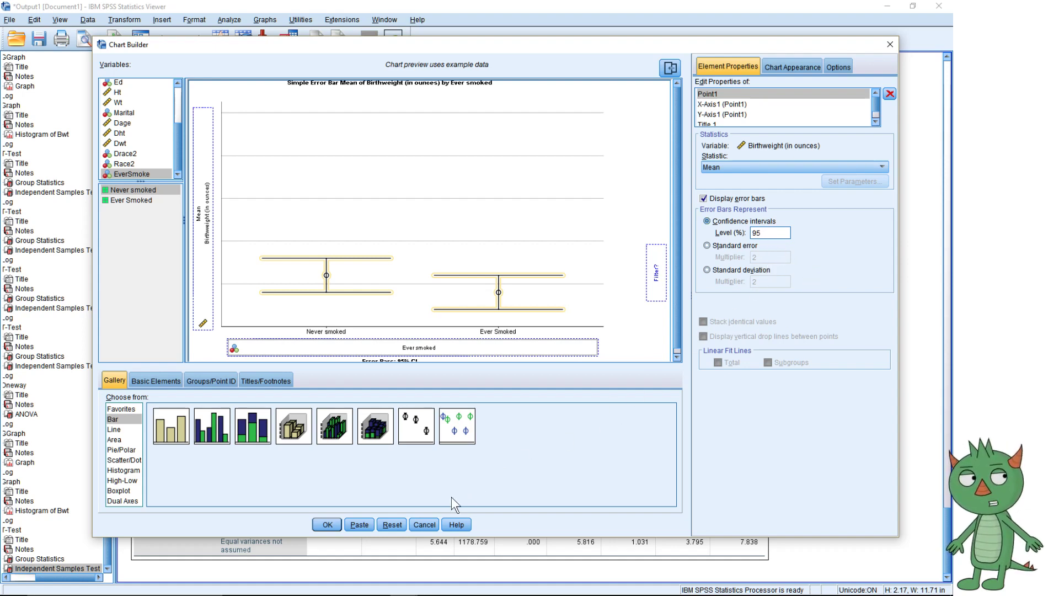
{"action": "left_click", "coordinate": [328, 524]}
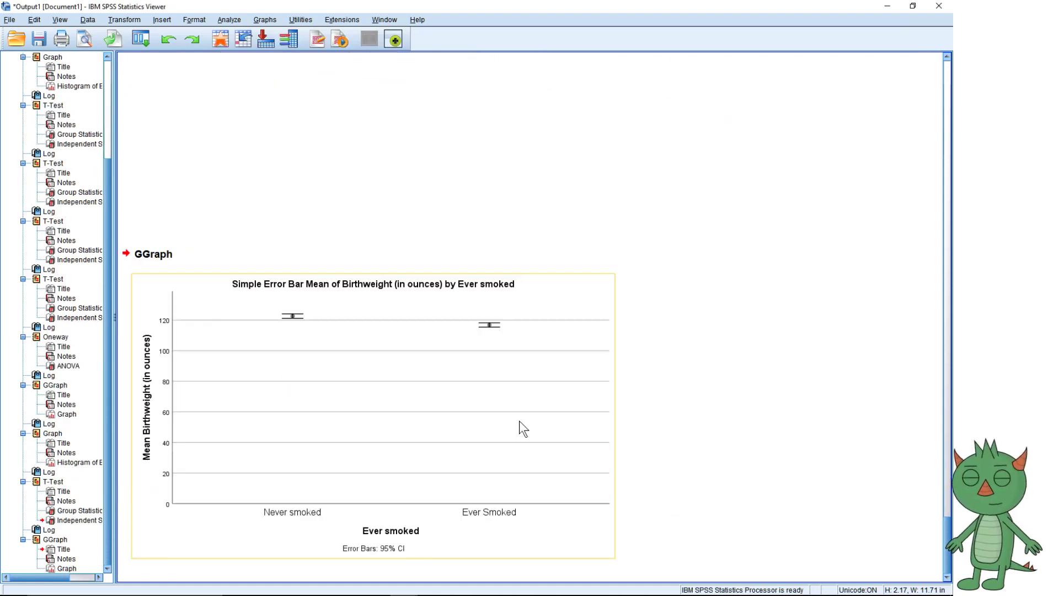
Open the error bar chart for editing and set the y-axis scale minimum to 100
{"action": "left_click", "coordinate": [345, 376]}
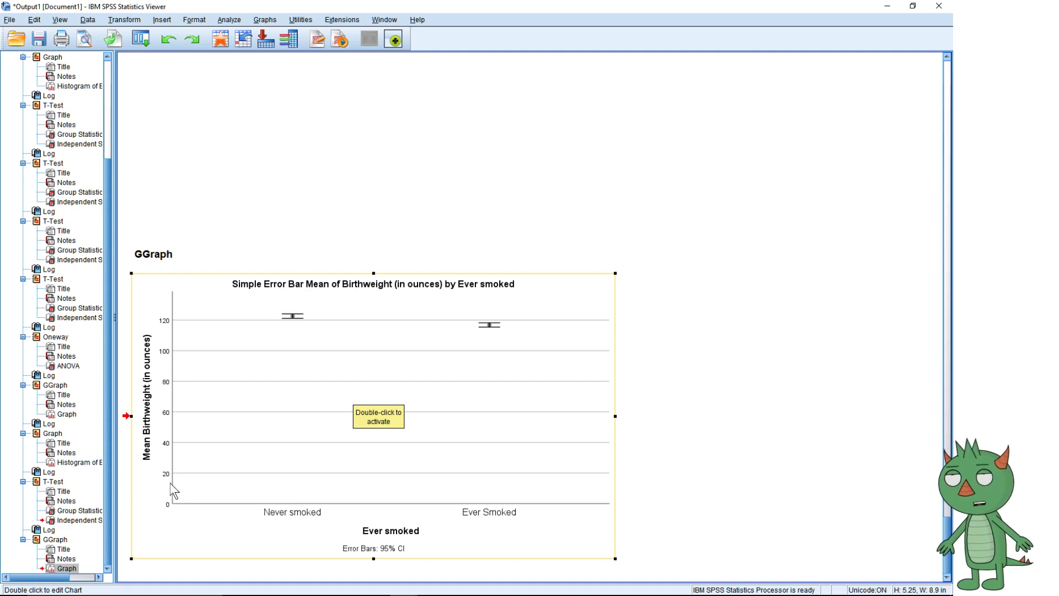
{"action": "double_click", "coordinate": [239, 407]}
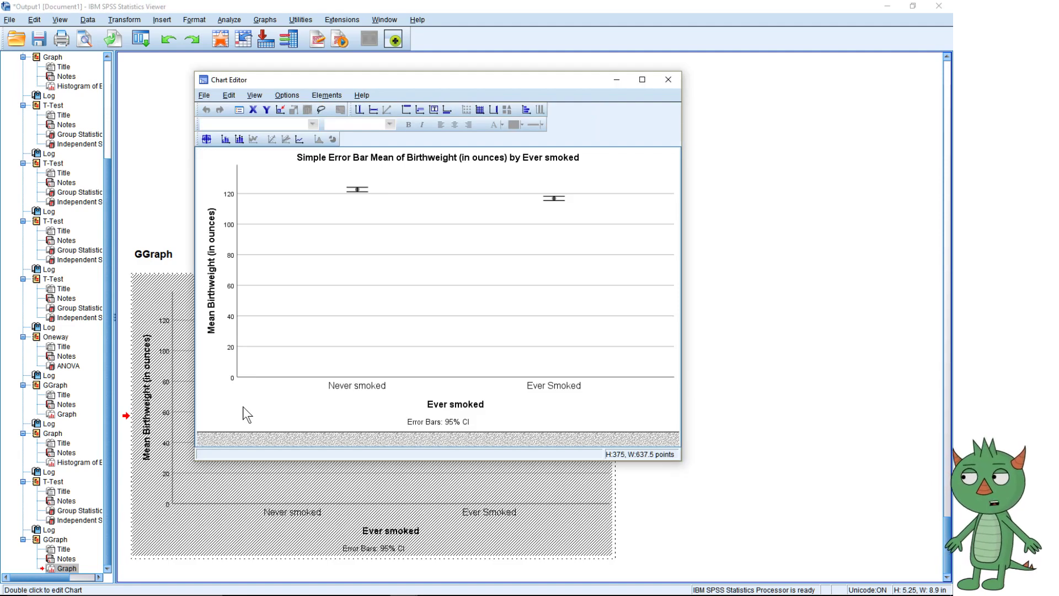
{"action": "left_click", "coordinate": [234, 377]}
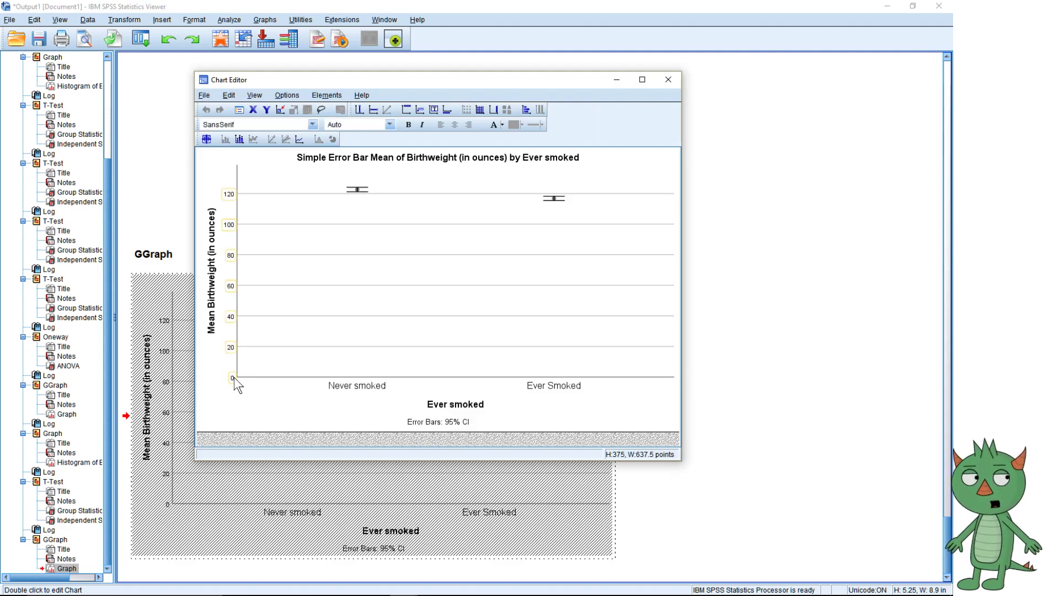
{"action": "double_click", "coordinate": [234, 376]}
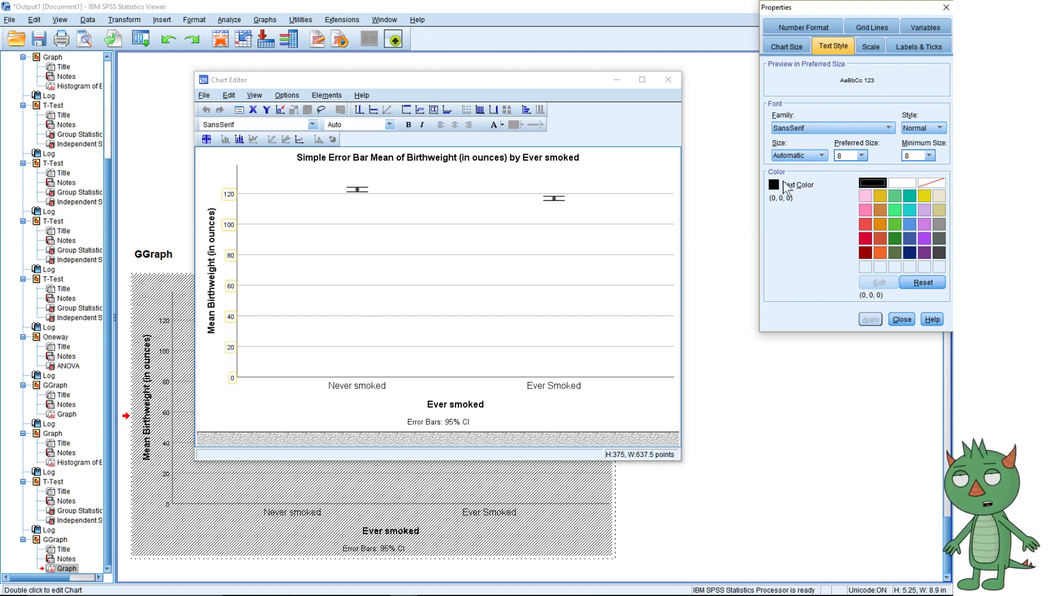
{"action": "left_click_drag", "start_coordinate": [831, 3], "coordinate": [730, 95]}
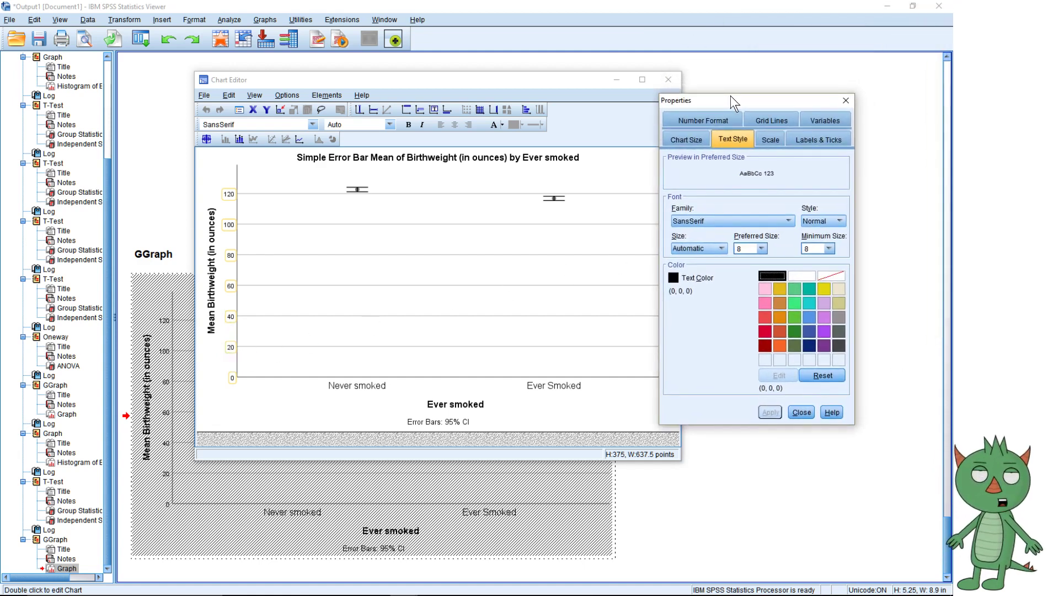
{"action": "left_click", "coordinate": [767, 139]}
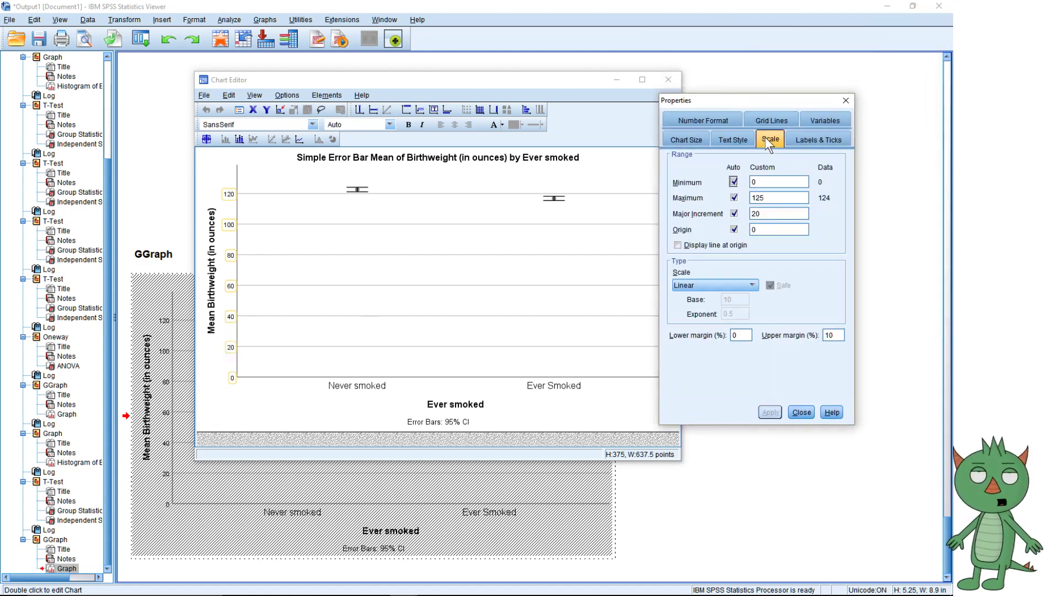
{"action": "left_click", "coordinate": [733, 182]}
{"action": "key", "text": "Tab"}
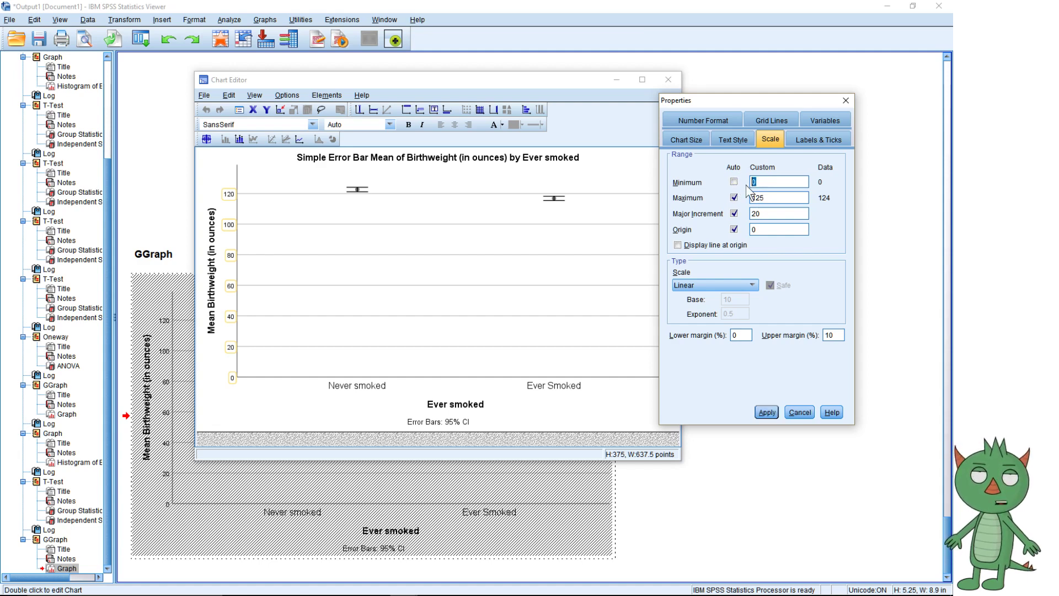
{"action": "type", "text": "100"}
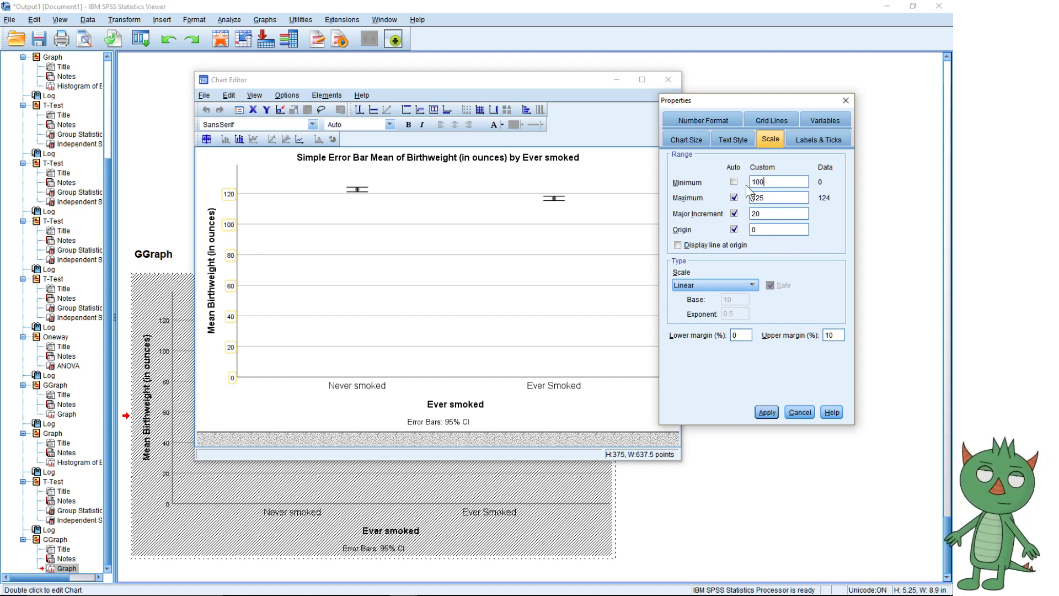
{"action": "left_click", "coordinate": [761, 412]}
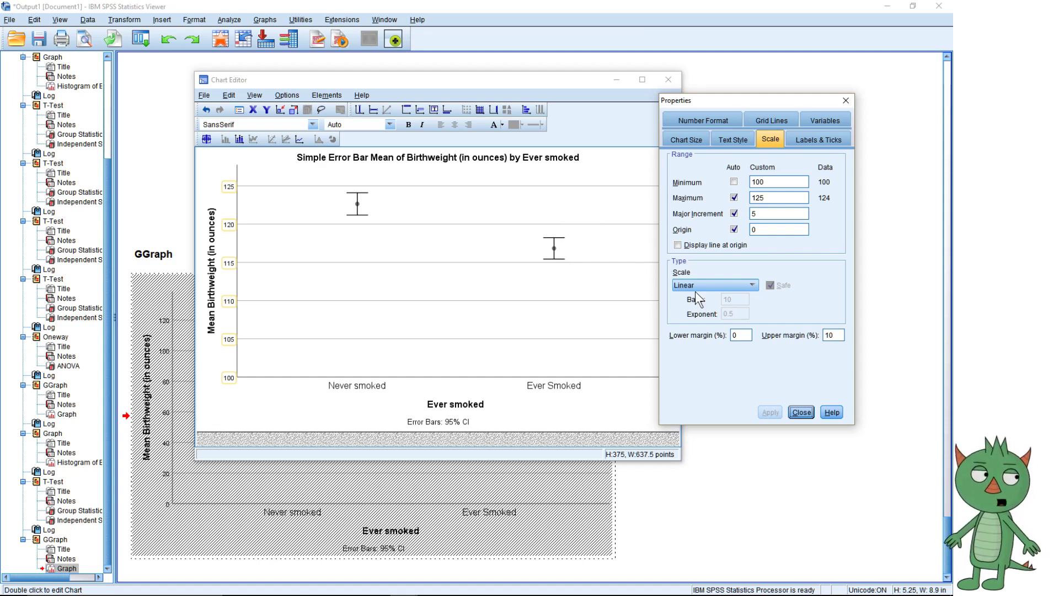
{"action": "left_click", "coordinate": [801, 412]}
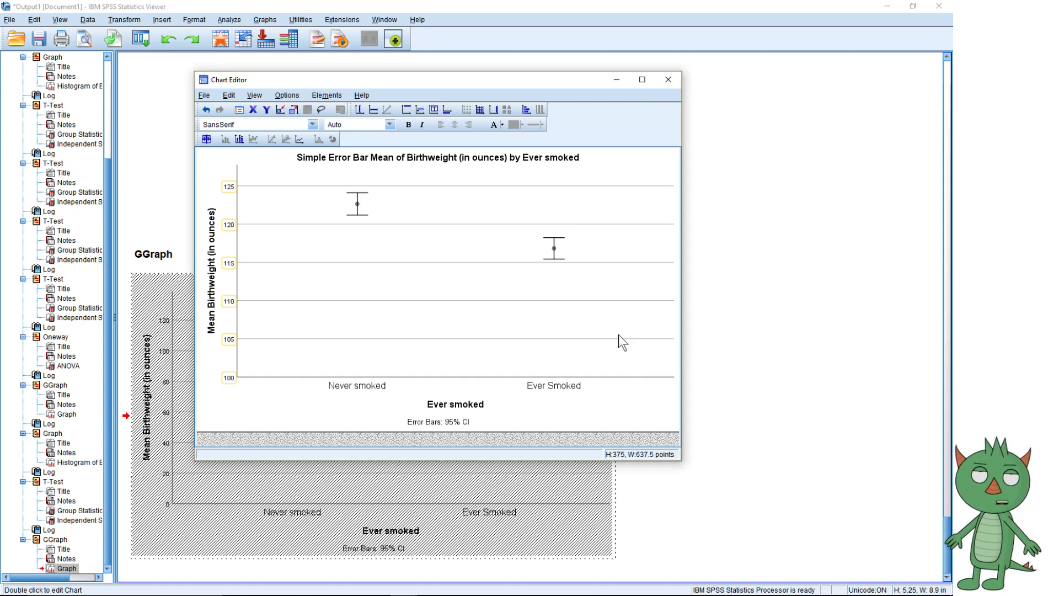